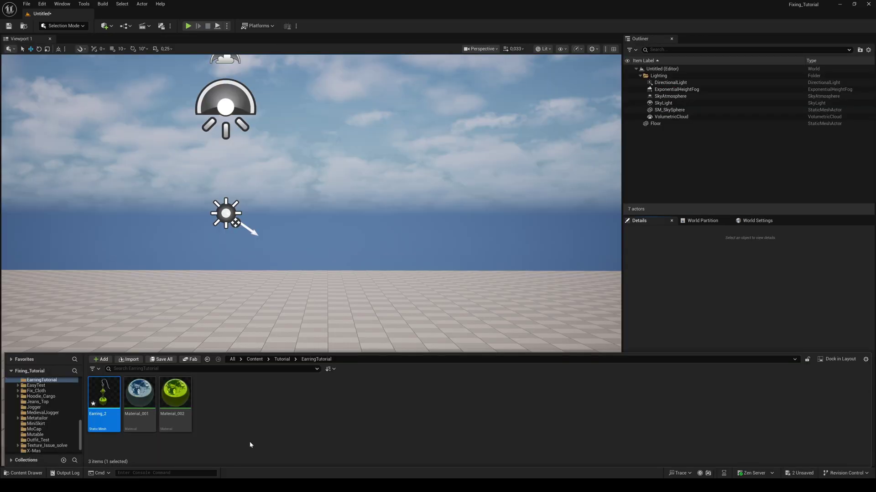
Drag Earring_2 from the EarringTutorial folder into the empty level.
{"action": "left_click_drag", "start_coordinate": [110, 429], "coordinate": [248, 351]}
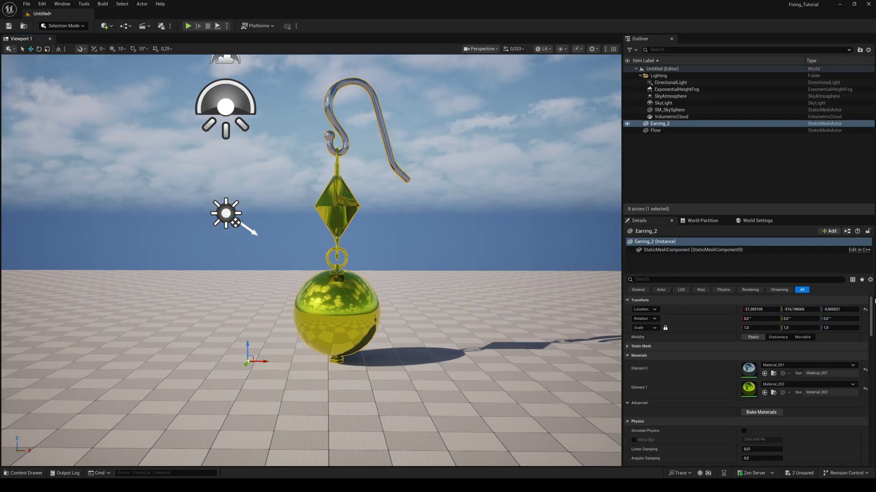
Reset Earring_2's location to the world origin and switch to Modeling Mode's XForm tools.
{"action": "left_click", "coordinate": [865, 309]}
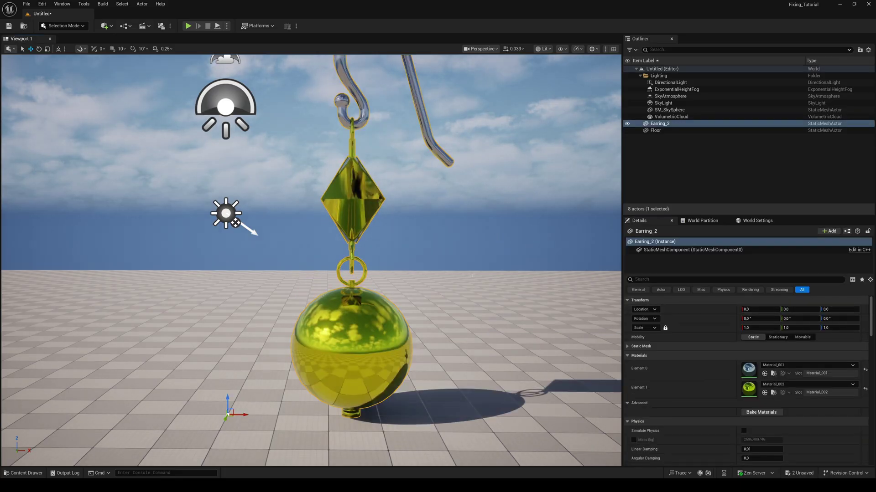
{"action": "key", "text": "d"}
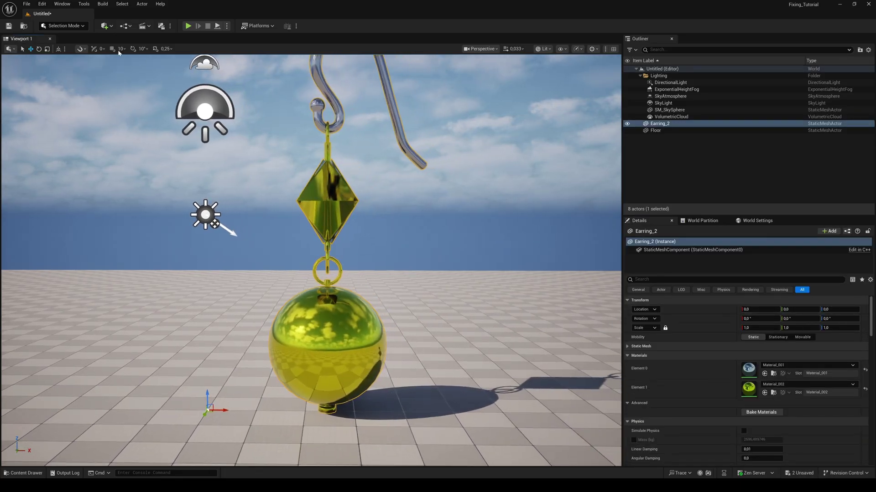
{"action": "left_click", "coordinate": [72, 26]}
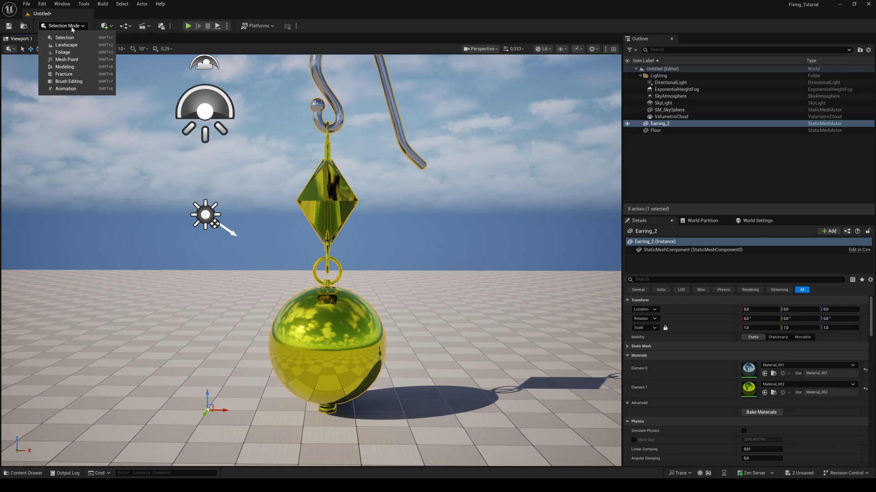
{"action": "left_click", "coordinate": [67, 69]}
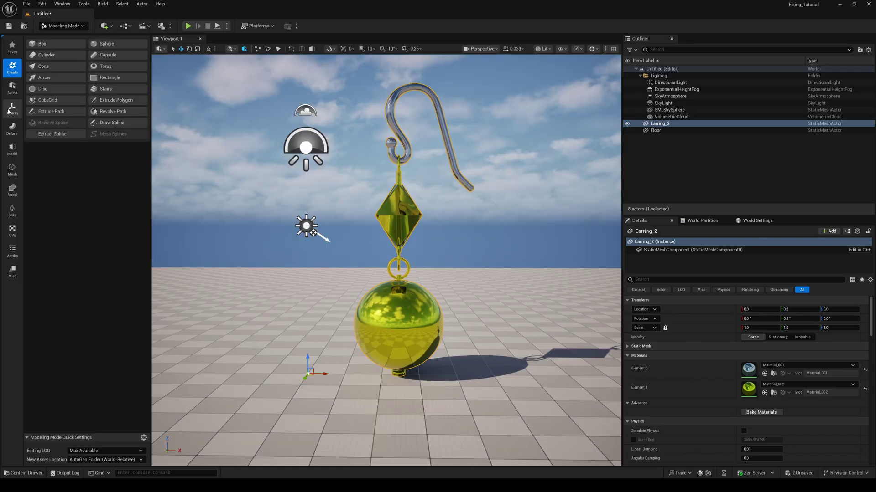
{"action": "left_click", "coordinate": [10, 110]}
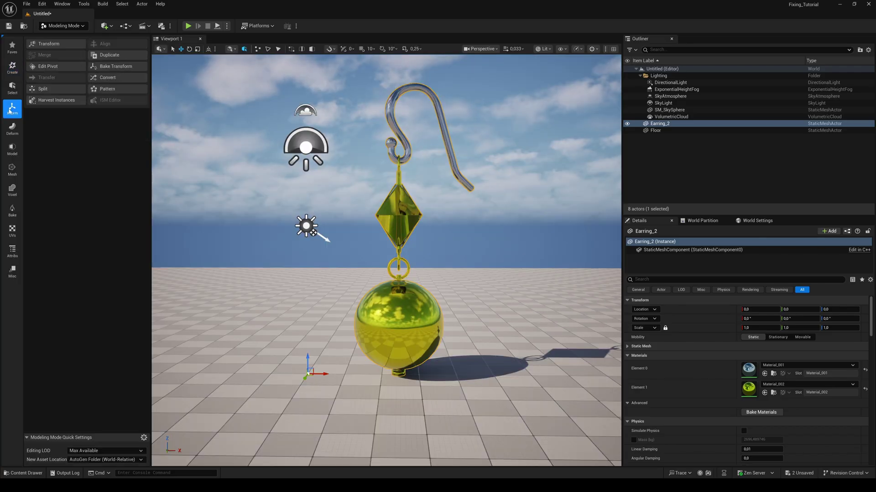
Move the earring's pivot to the Top box position on its hook and accept it.
{"action": "left_click", "coordinate": [48, 66]}
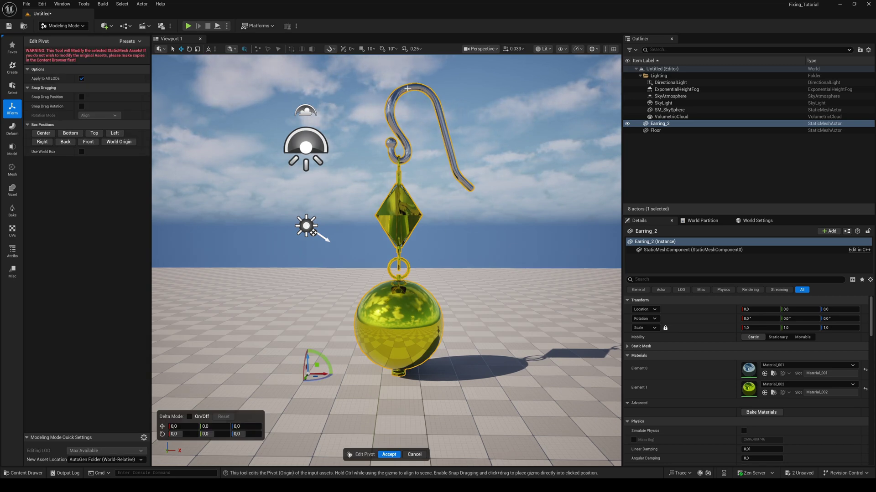
{"action": "left_click", "coordinate": [84, 134]}
{"action": "left_click", "coordinate": [94, 133]}
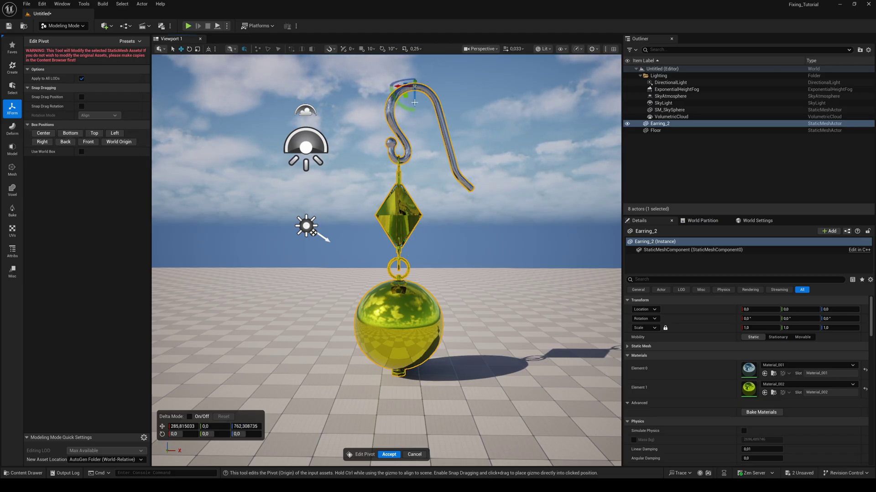
{"action": "left_click", "coordinate": [388, 454]}
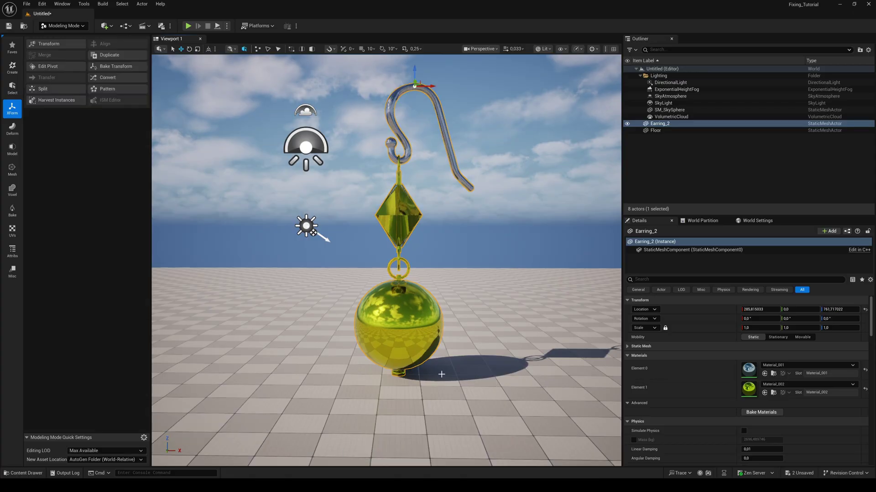
{"action": "left_click", "coordinate": [27, 473]}
Place BP_Earring_Model at the origin and scale Earring_2 to 0.0125 beside her ear.
{"action": "left_click_drag", "start_coordinate": [245, 411], "coordinate": [261, 321]}
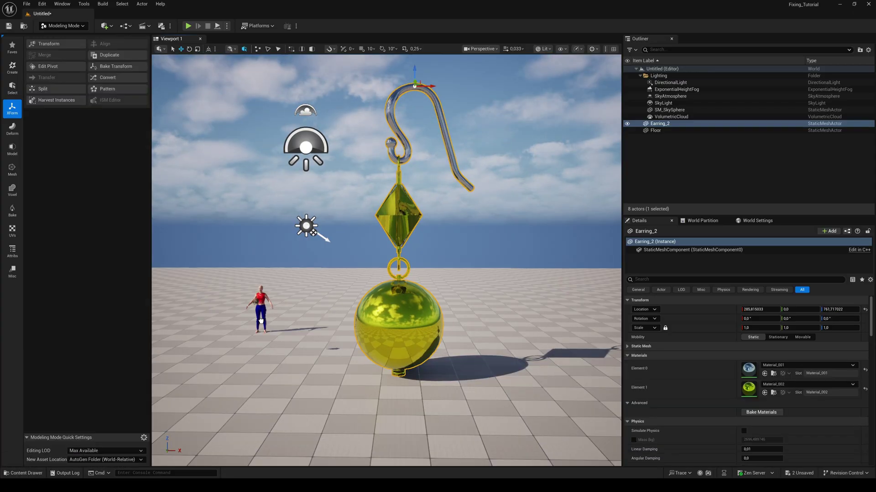
{"action": "left_click", "coordinate": [865, 312]}
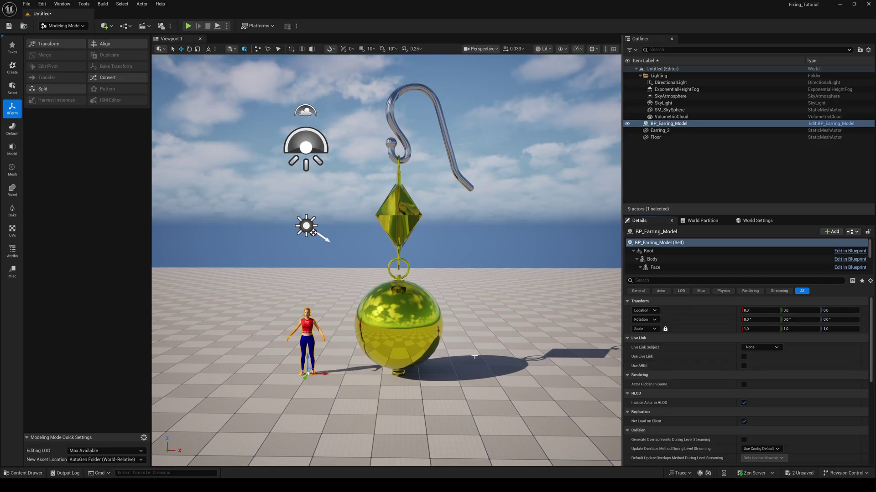
{"action": "left_click", "coordinate": [406, 328]}
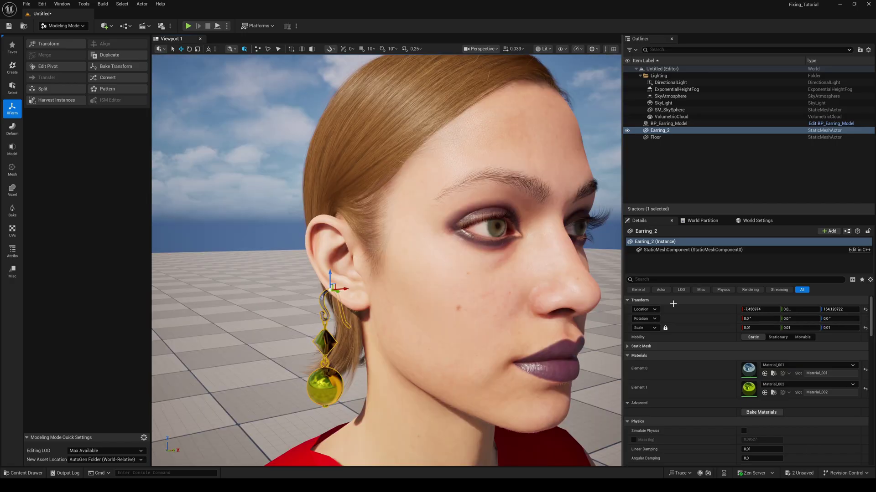
{"action": "left_click_drag", "start_coordinate": [750, 328], "coordinate": [770, 328]}
{"action": "right_click_drag", "start_coordinate": [475, 324], "coordinate": [456, 322]}
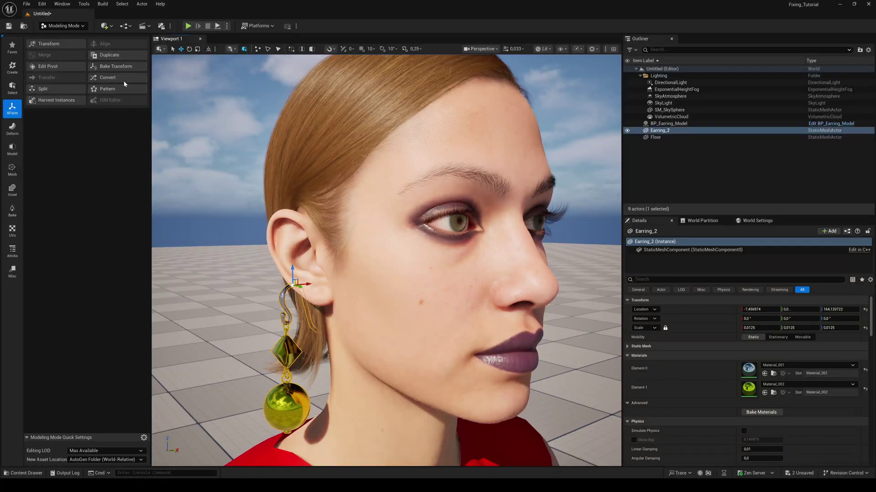
Bake the earring's scale into its mesh with Bake Transform, then return to Selection Mode.
{"action": "left_click", "coordinate": [118, 66]}
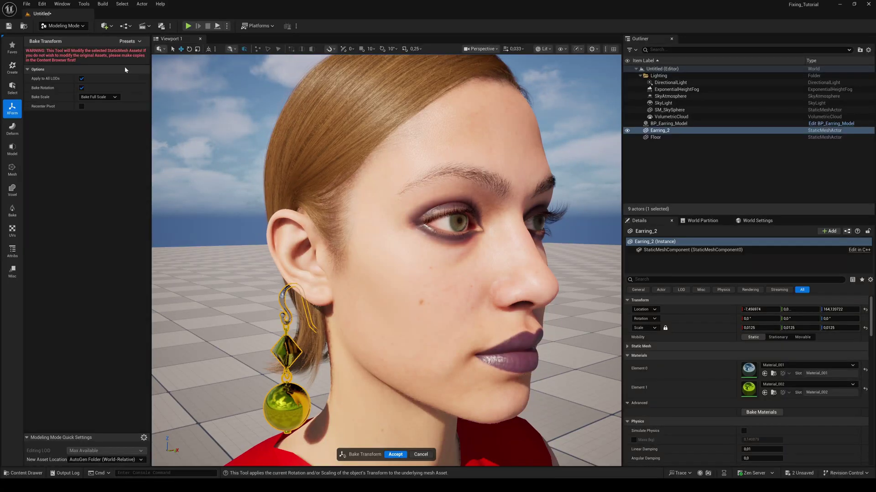
{"action": "left_click", "coordinate": [394, 454]}
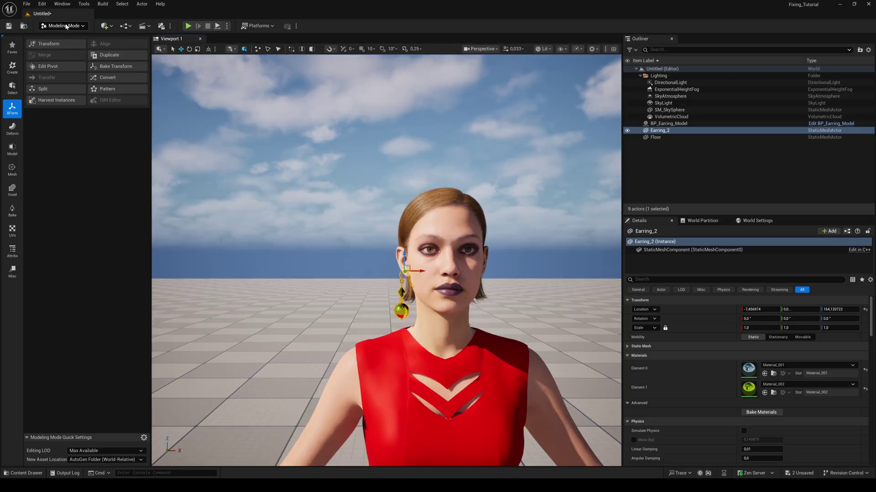
{"action": "left_click", "coordinate": [66, 26]}
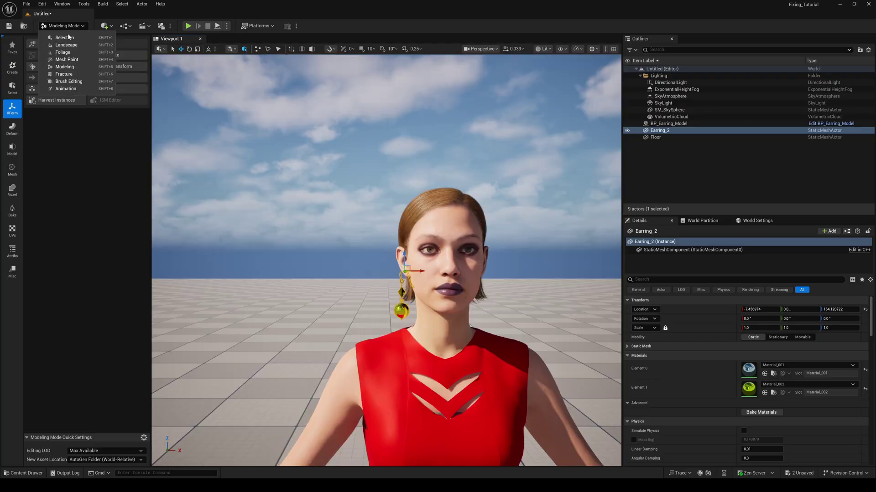
{"action": "left_click", "coordinate": [59, 38]}
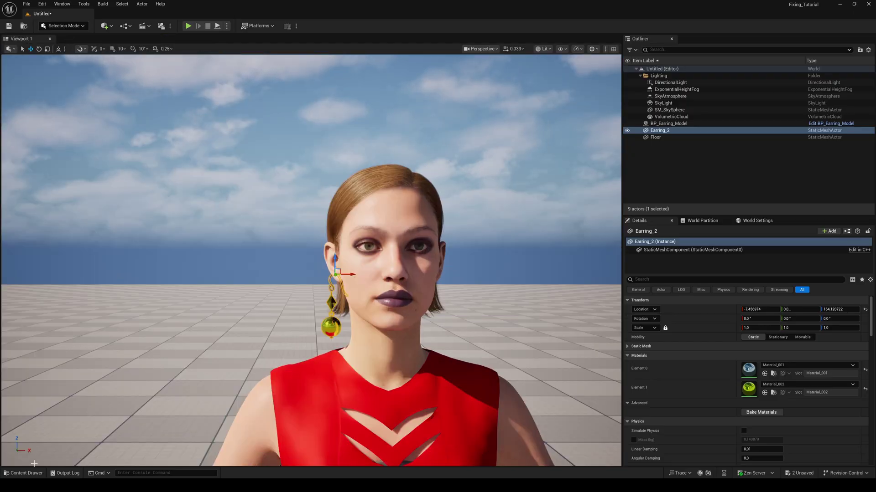
Convert Earring_2 to the skeletal mesh SKM_Earring_2 and open it in its editor.
{"action": "left_click", "coordinate": [26, 473]}
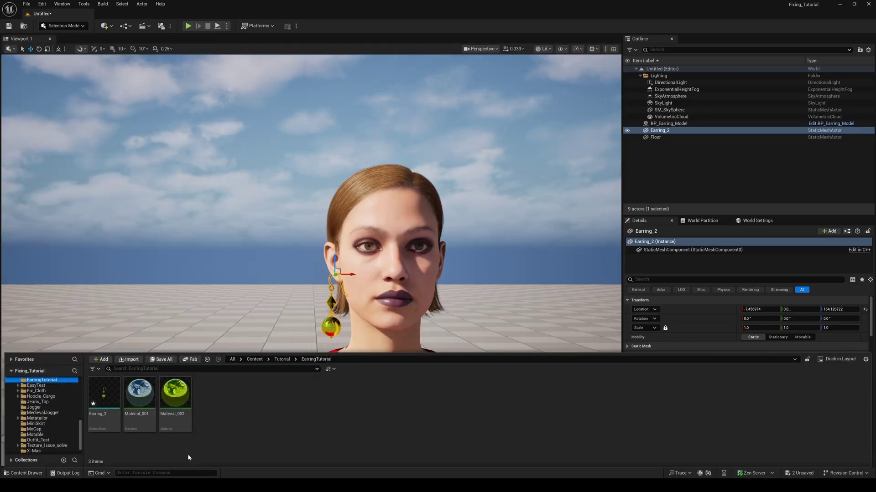
{"action": "right_click", "coordinate": [101, 395]}
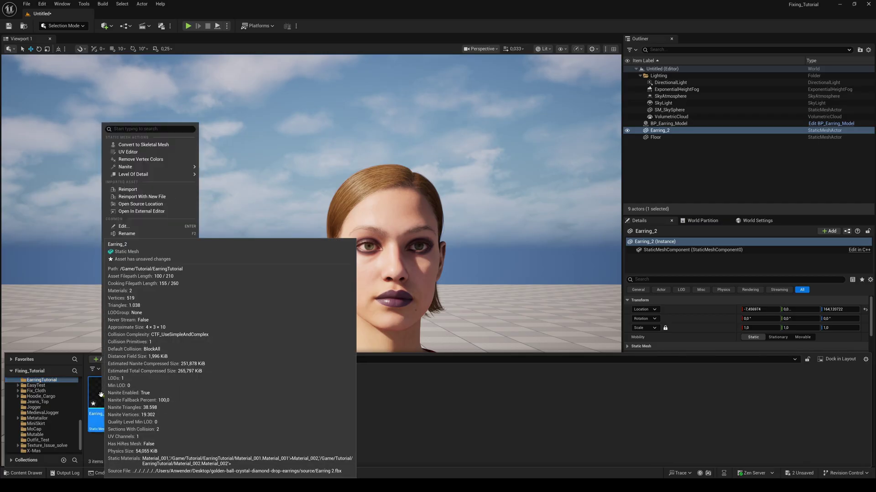
{"action": "left_click", "coordinate": [160, 145]}
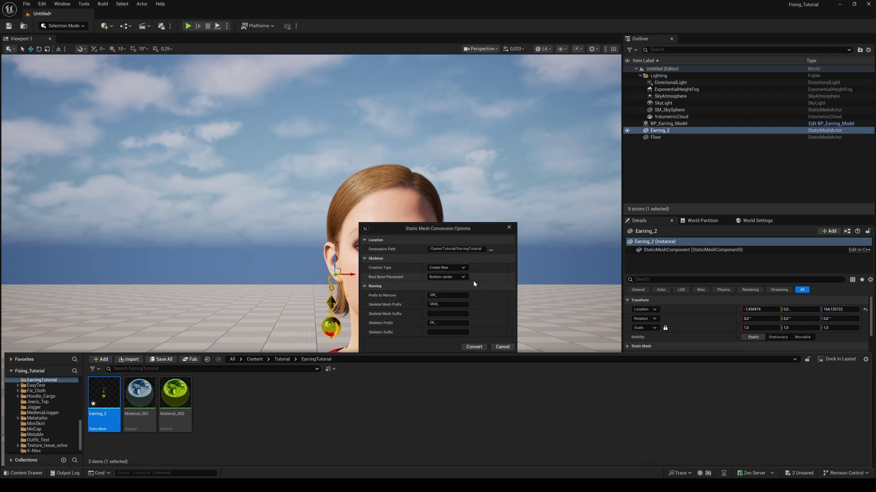
{"action": "left_click", "coordinate": [474, 348]}
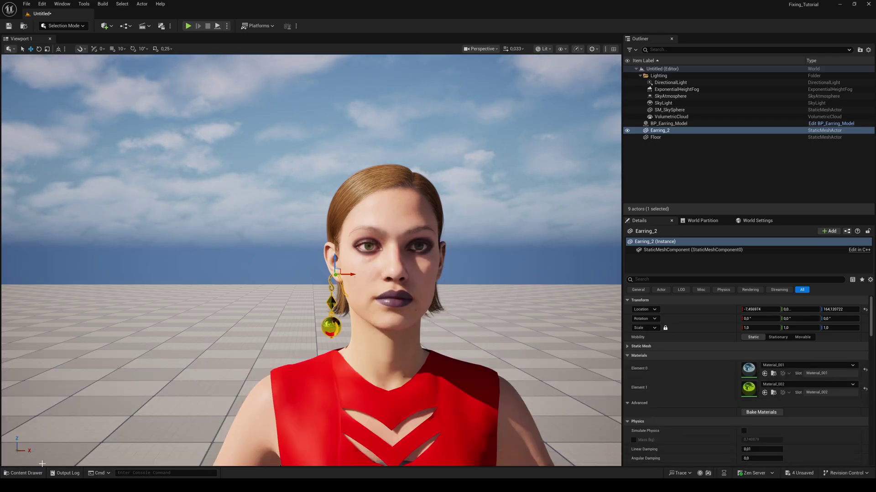
{"action": "left_click", "coordinate": [25, 473]}
{"action": "left_click", "coordinate": [248, 397]}
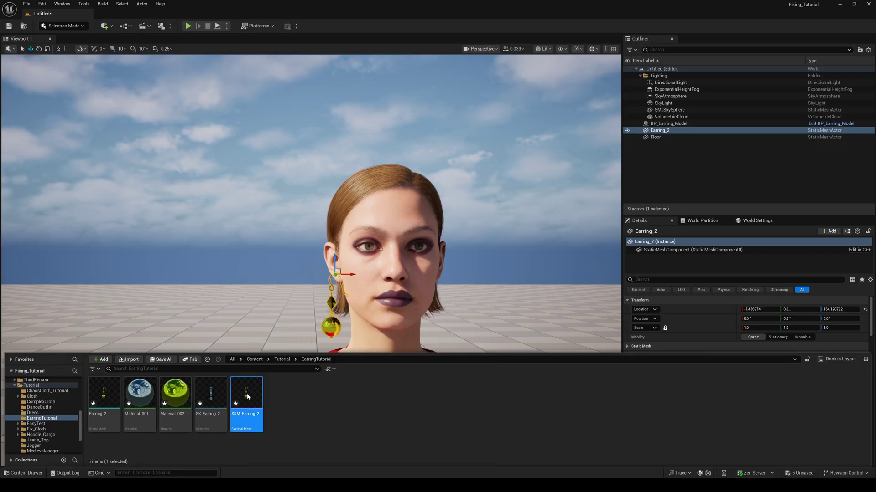
{"action": "double_click", "coordinate": [248, 397]}
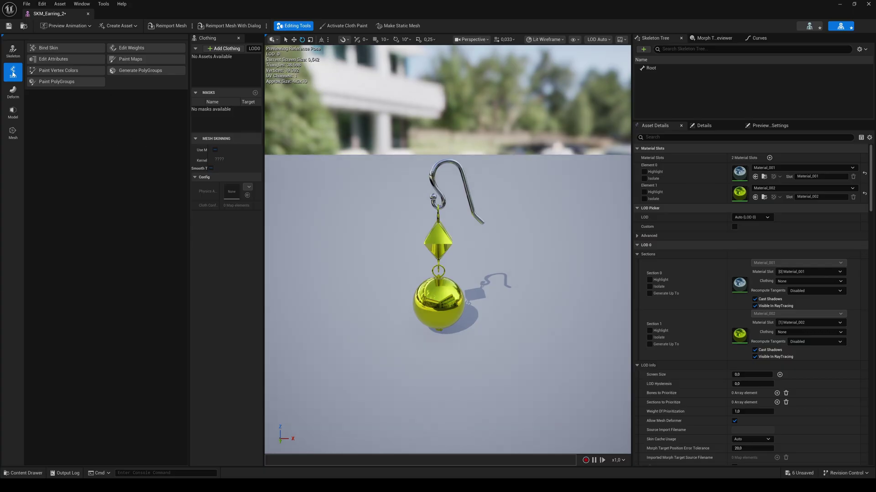
Add two bones under Root: one at the hook's top, a child near its curl.
{"action": "left_click", "coordinate": [12, 50]}
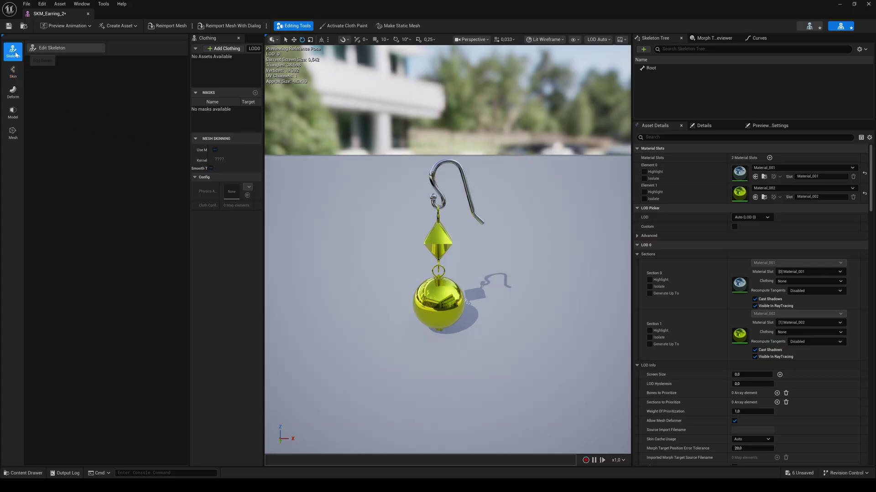
{"action": "left_click", "coordinate": [52, 50]}
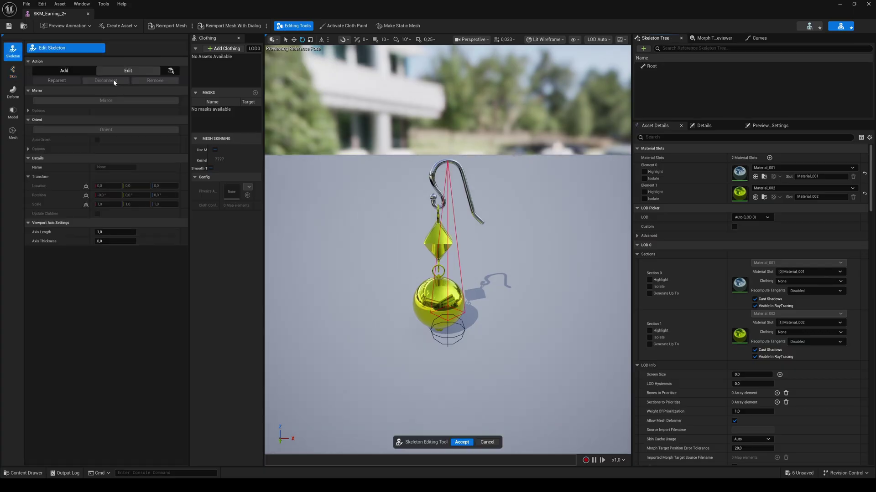
{"action": "left_click", "coordinate": [651, 67]}
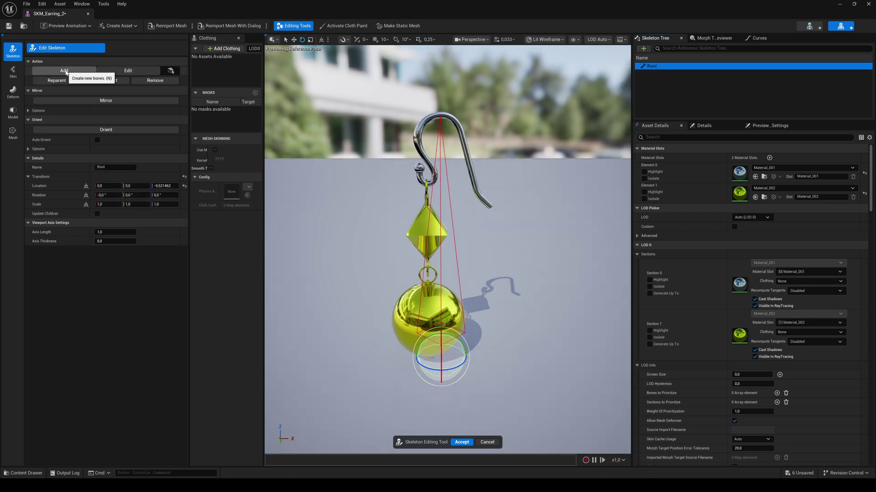
{"action": "left_click", "coordinate": [64, 71]}
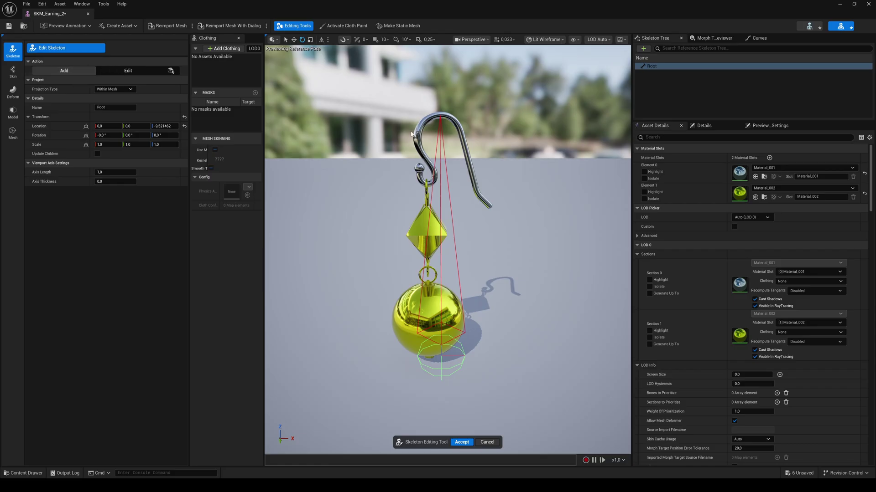
{"action": "left_click", "coordinate": [438, 116]}
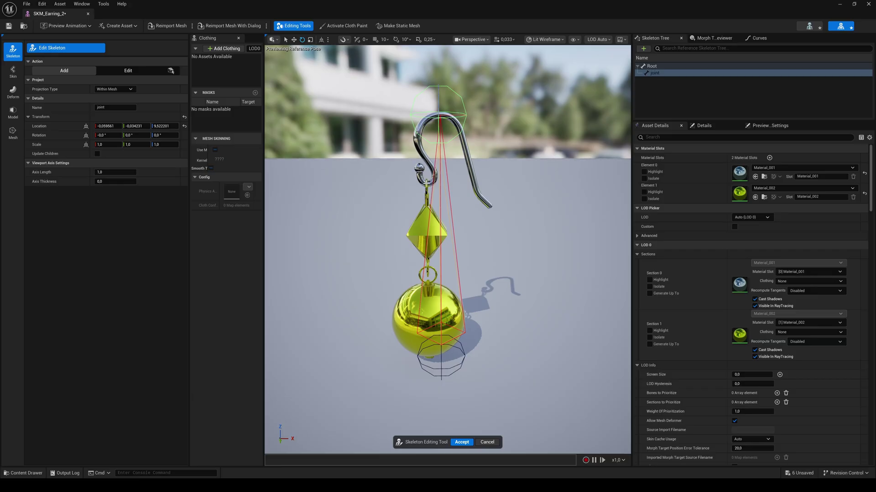
{"action": "left_click", "coordinate": [426, 182]}
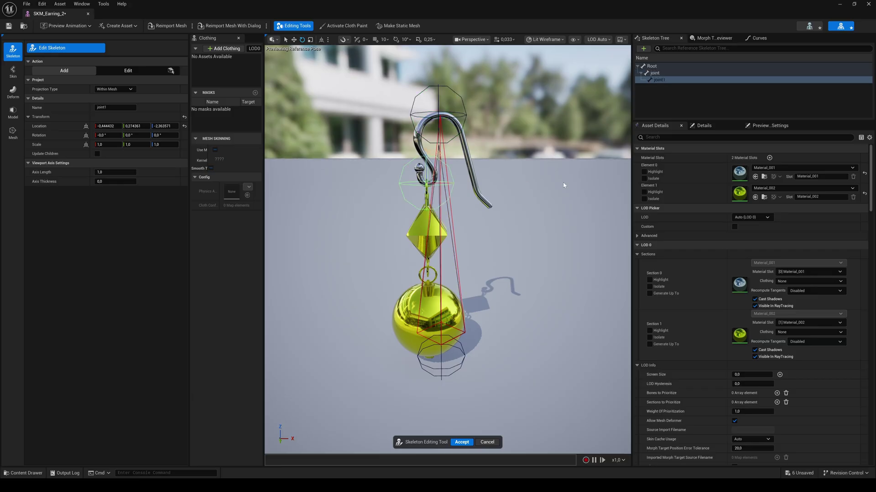
Rename the new bones Anchor and Hanger and accept the skeleton edits.
{"action": "double_click", "coordinate": [654, 73]}
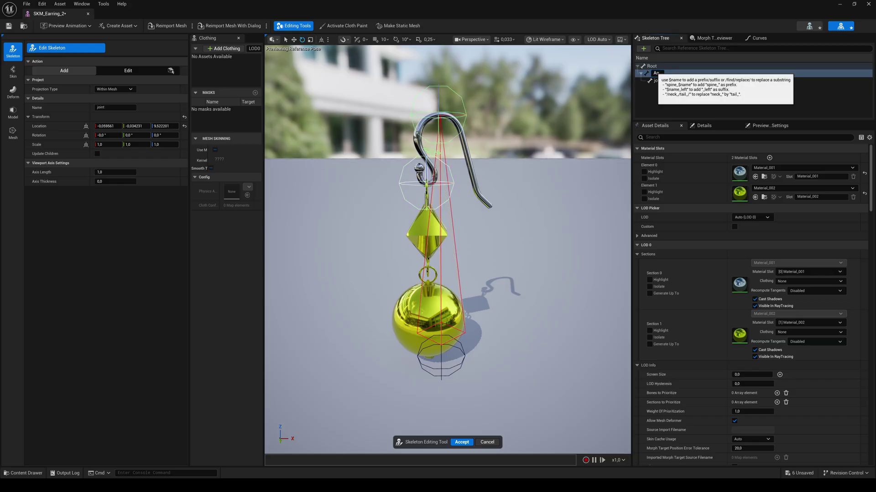
{"action": "key", "text": "Return"}
{"action": "double_click", "coordinate": [660, 80]}
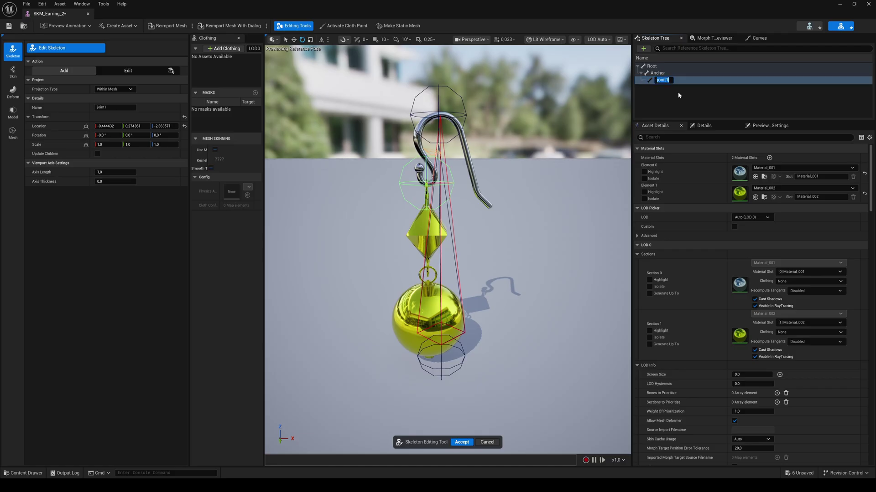
{"action": "key", "text": "Return"}
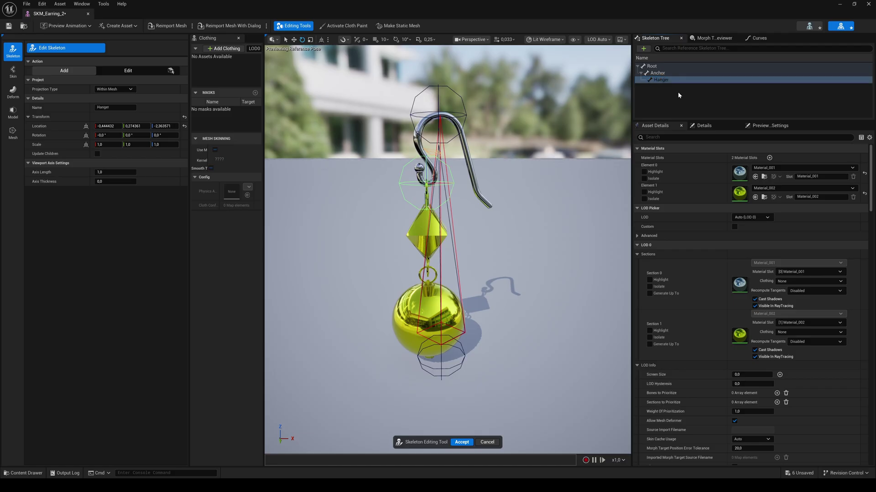
{"action": "left_click", "coordinate": [457, 444]}
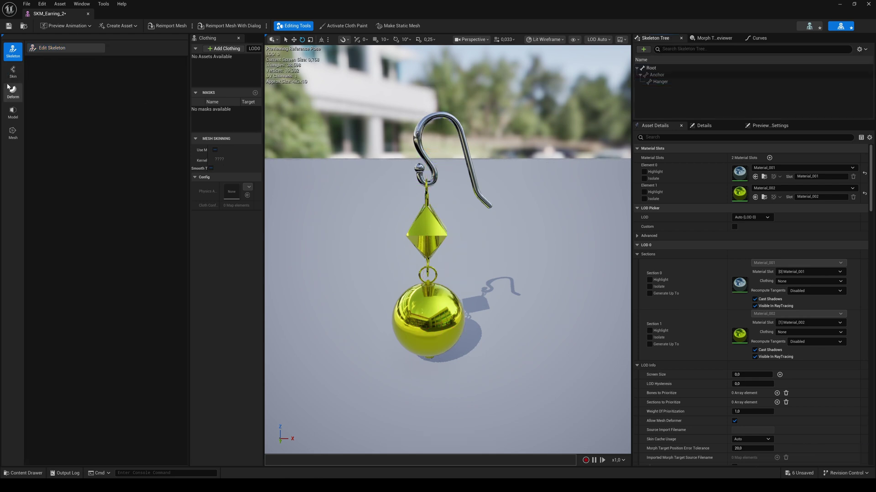
Flood the whole hook's skin weights to the Anchor bone with Replace 1.0, and accept.
{"action": "left_click", "coordinate": [13, 71]}
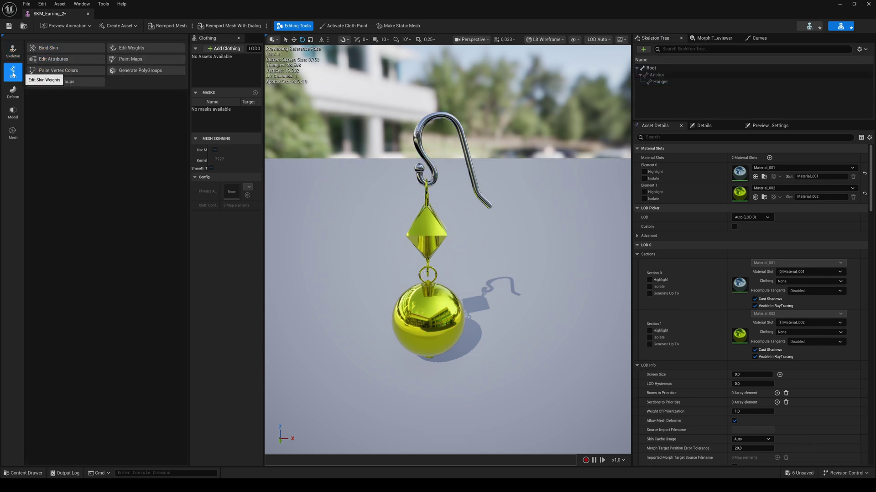
{"action": "left_click", "coordinate": [121, 49]}
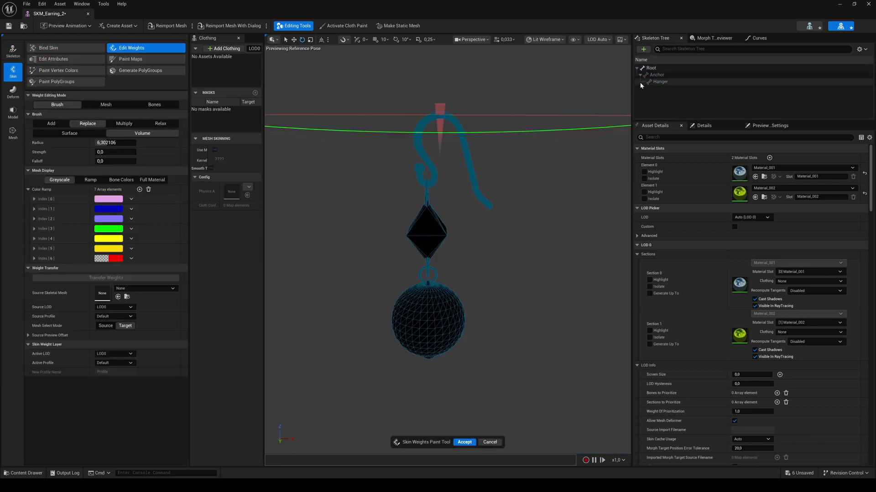
{"action": "left_click", "coordinate": [657, 75]}
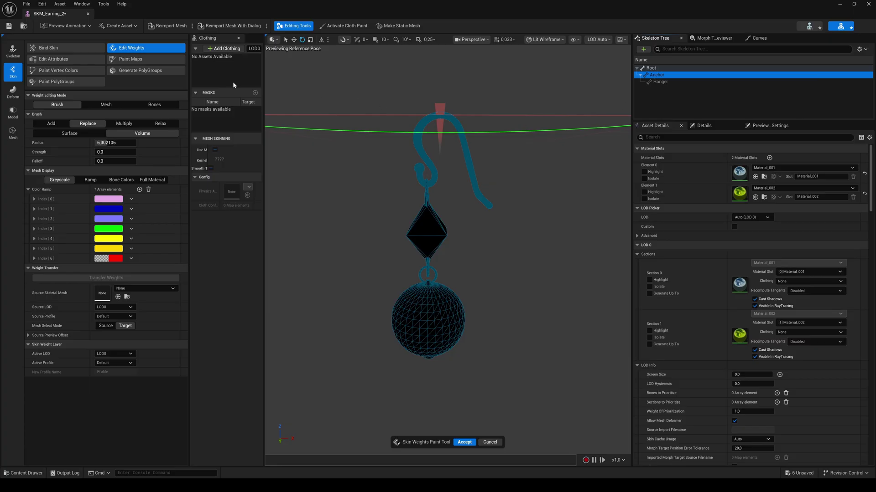
{"action": "left_click", "coordinate": [103, 105]}
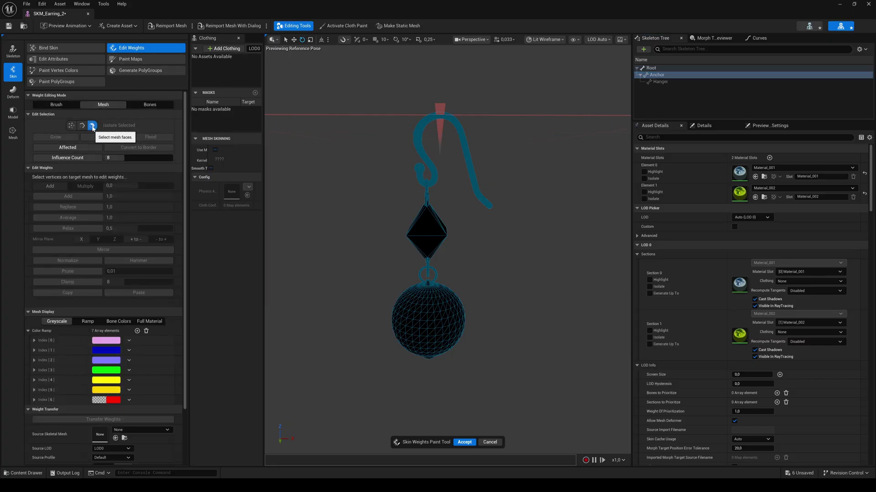
{"action": "left_click_drag", "start_coordinate": [399, 132], "coordinate": [432, 157]}
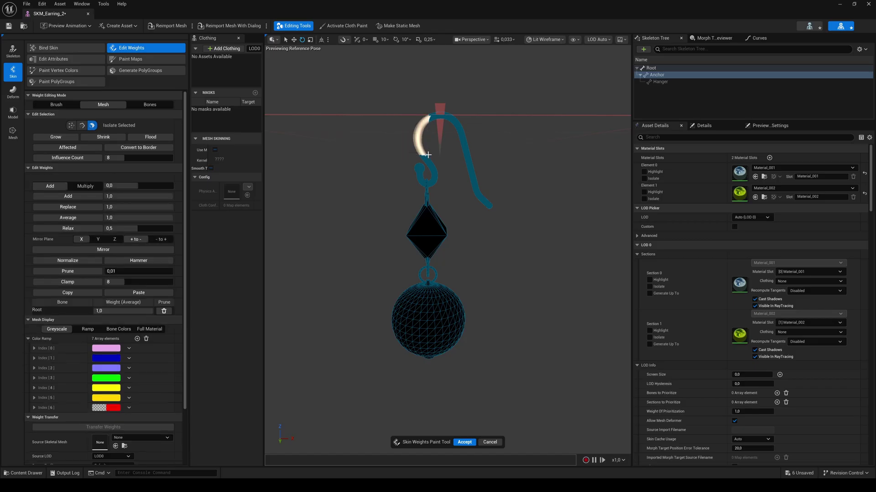
{"action": "left_click", "coordinate": [137, 137]}
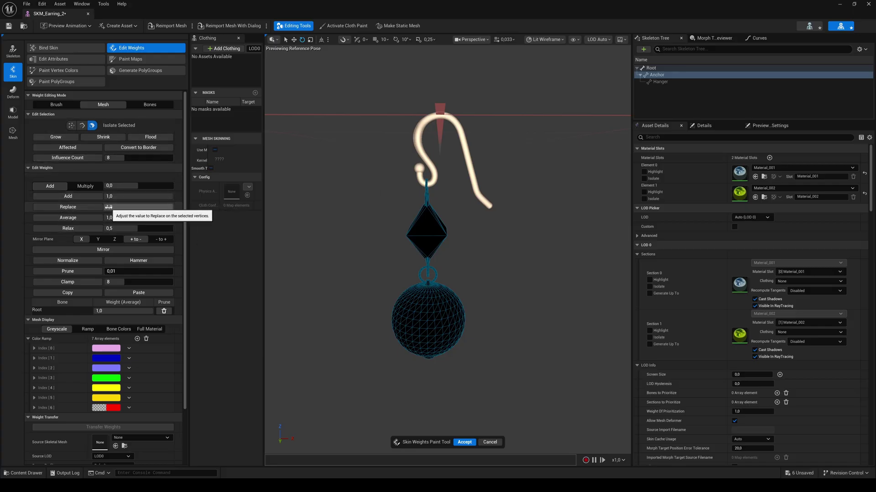
{"action": "left_click", "coordinate": [77, 208]}
{"action": "left_click", "coordinate": [76, 207]}
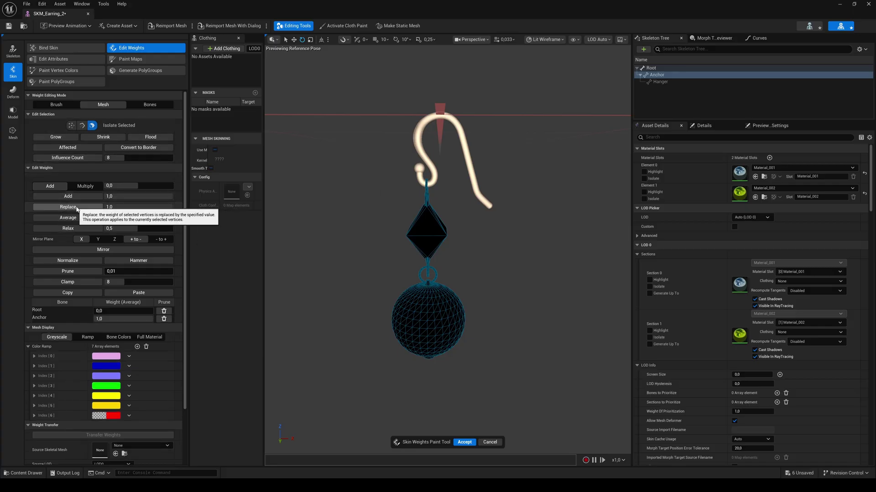
{"action": "left_click", "coordinate": [464, 442]}
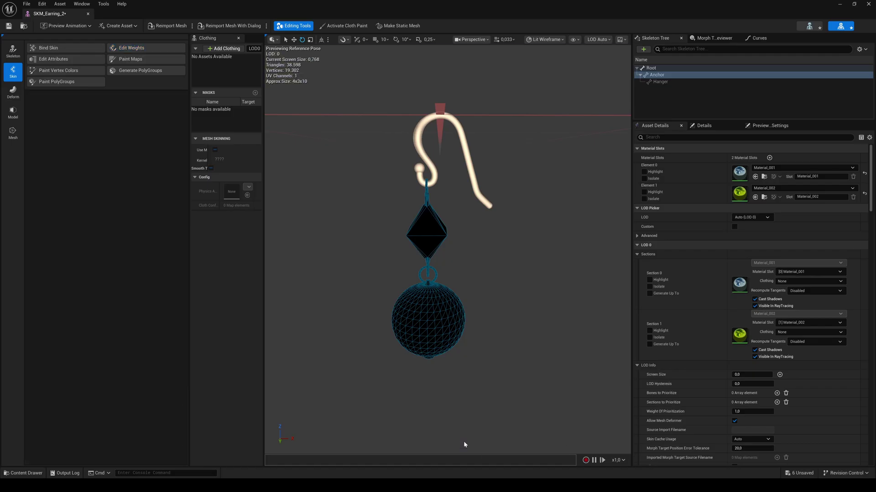
Flood the diamond-and-sphere pendant's weights to Hanger at 1.0, accept, and check Hanger and Anchor weights.
{"action": "left_click", "coordinate": [661, 83]}
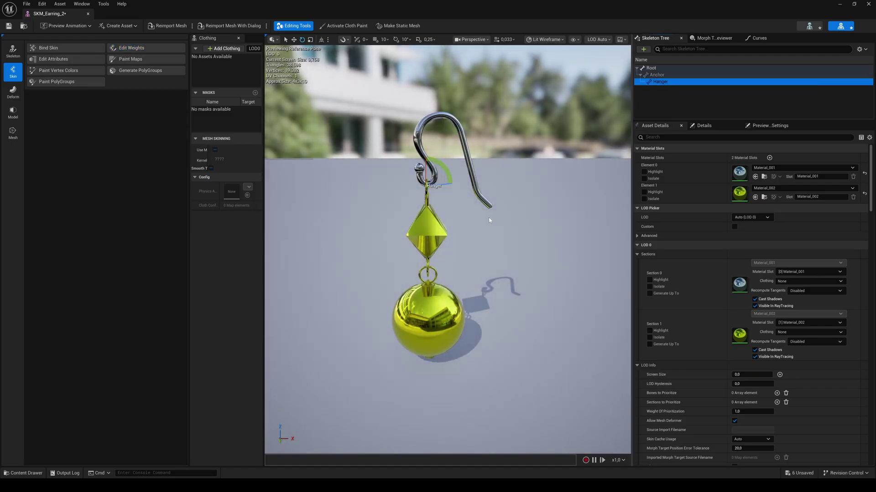
{"action": "left_click", "coordinate": [127, 49]}
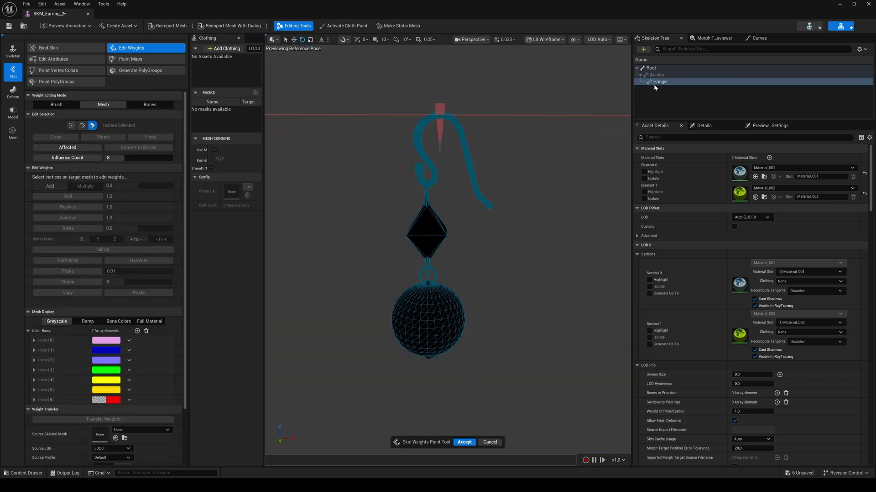
{"action": "left_click", "coordinate": [661, 83]}
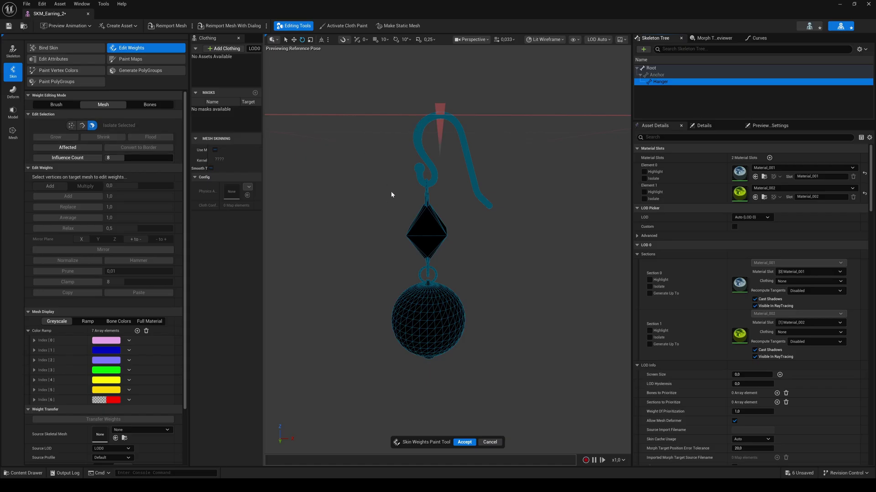
{"action": "left_click_drag", "start_coordinate": [373, 358], "coordinate": [431, 190]}
{"action": "left_click", "coordinate": [151, 138]}
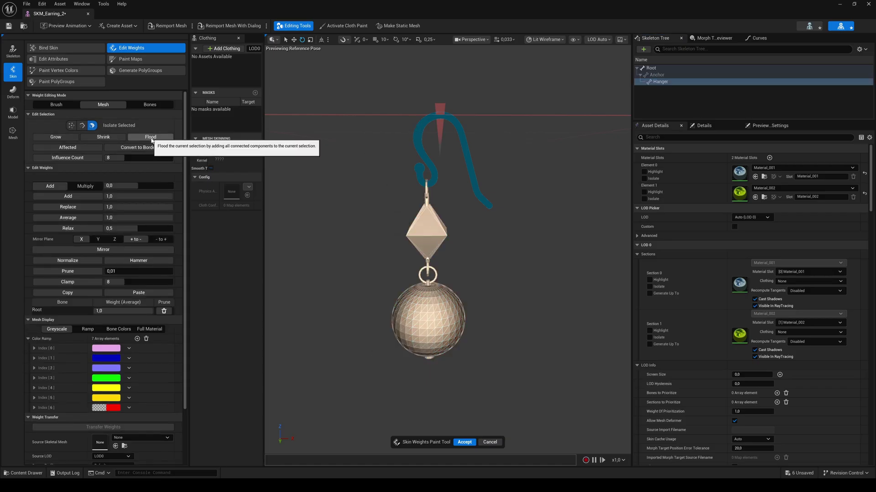
{"action": "left_click", "coordinate": [66, 207]}
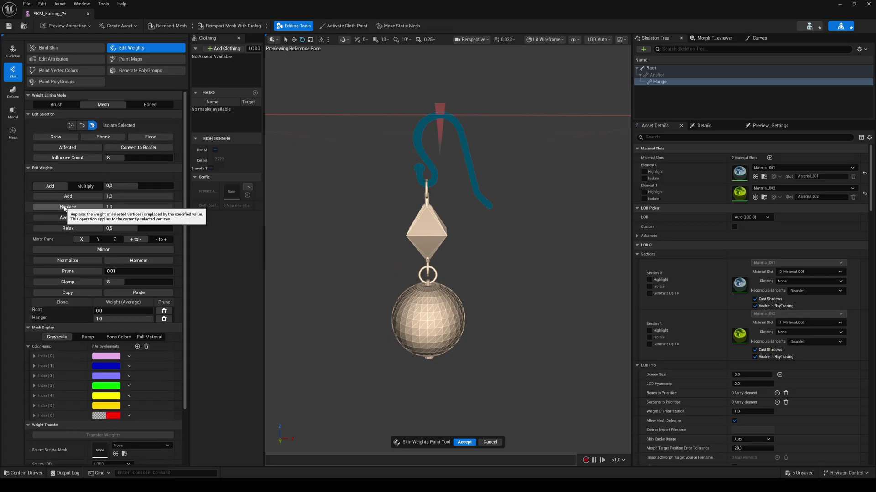
{"action": "left_click", "coordinate": [465, 442]}
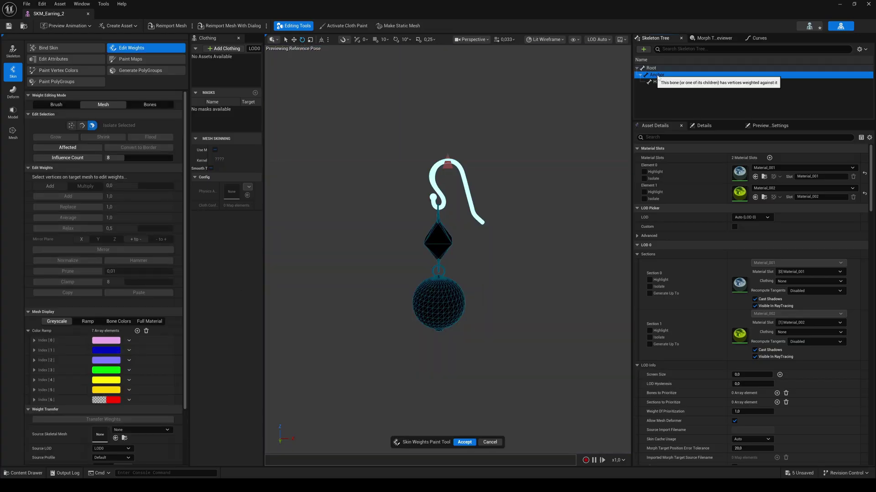
{"action": "left_click", "coordinate": [660, 81]}
{"action": "left_click", "coordinate": [656, 75]}
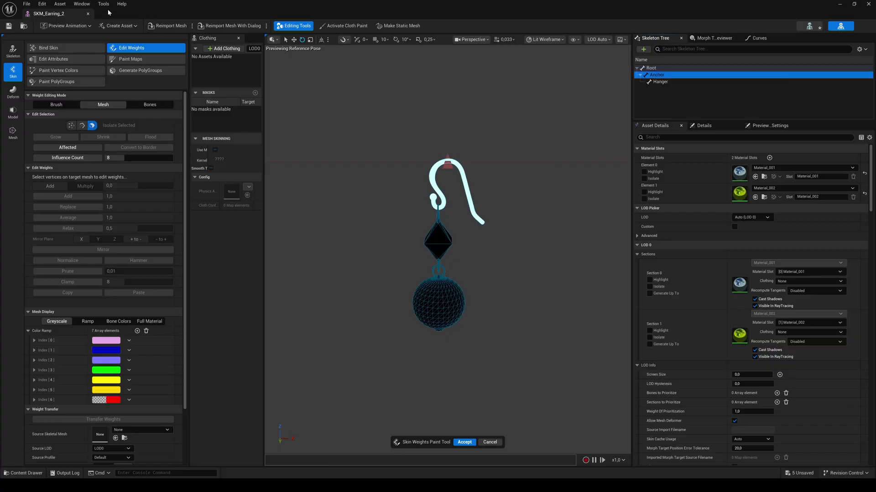
Close the mesh editor and create and assign a default physics asset for SKM_Earring_2.
{"action": "left_click", "coordinate": [88, 15]}
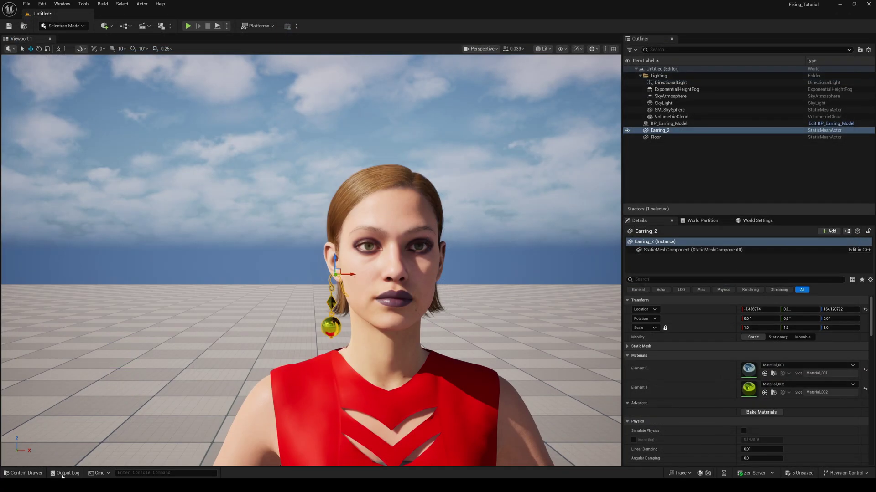
{"action": "left_click", "coordinate": [36, 474]}
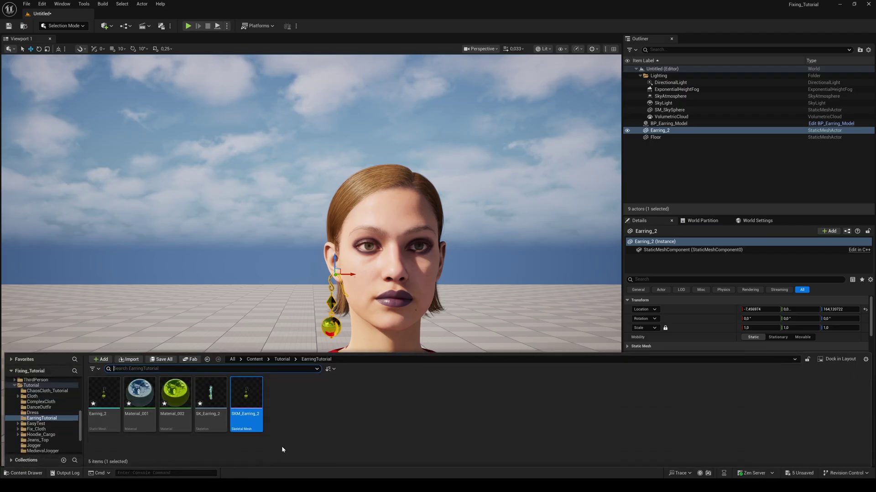
{"action": "right_click", "coordinate": [247, 396]}
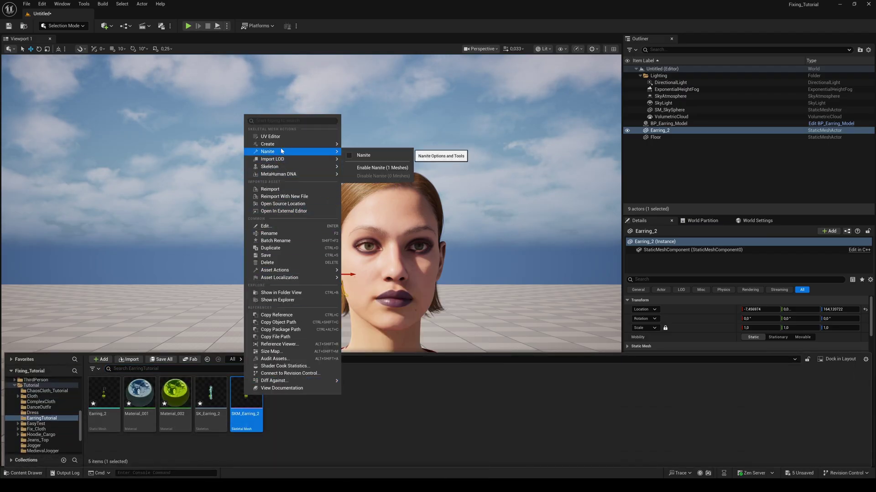
{"action": "mouse_move", "coordinate": [278, 144]}
{"action": "mouse_move", "coordinate": [383, 163]}
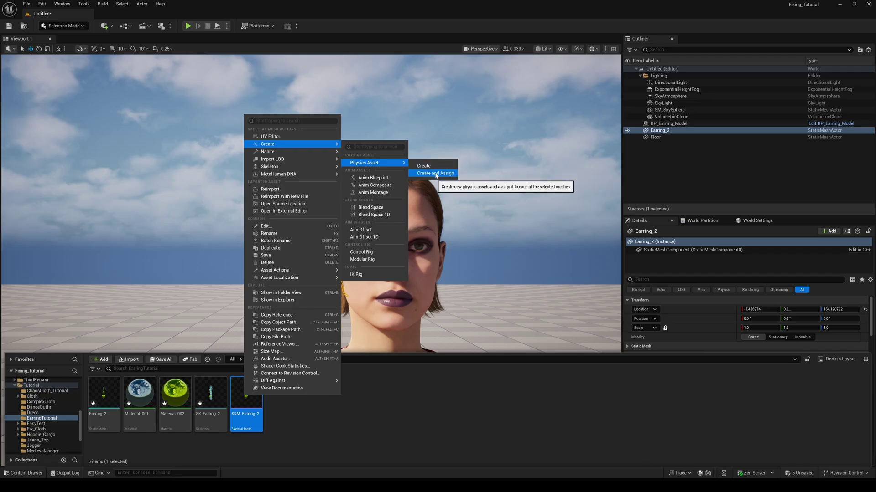
{"action": "left_click", "coordinate": [435, 174]}
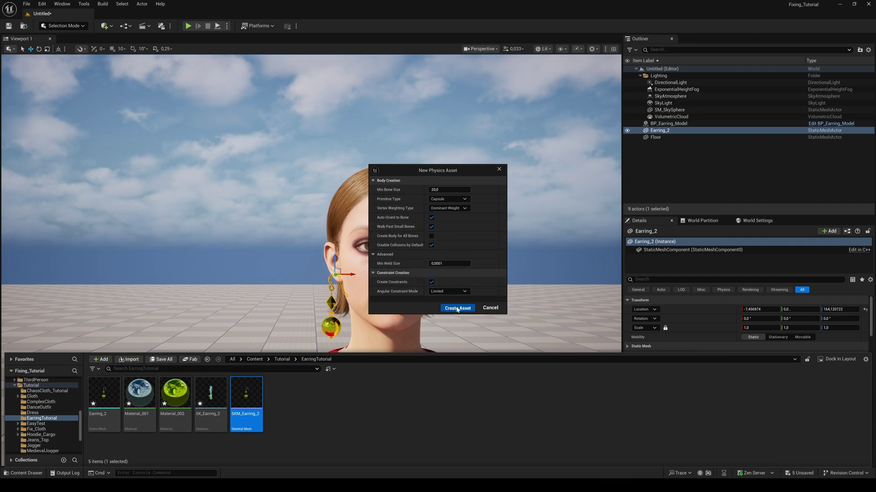
{"action": "left_click", "coordinate": [457, 309]}
{"action": "left_click", "coordinate": [160, 49]}
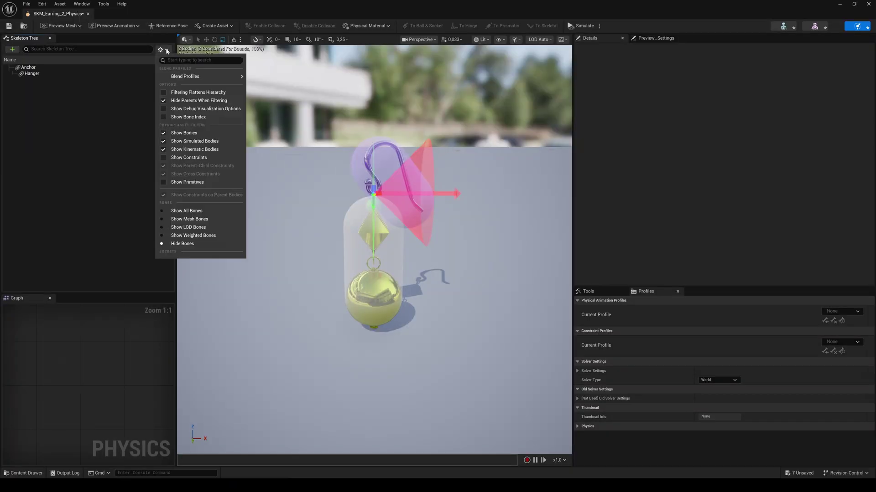
Show all bones in the Skeleton Tree and inspect the Hanger and Anchor bodies.
{"action": "left_click", "coordinate": [183, 211]}
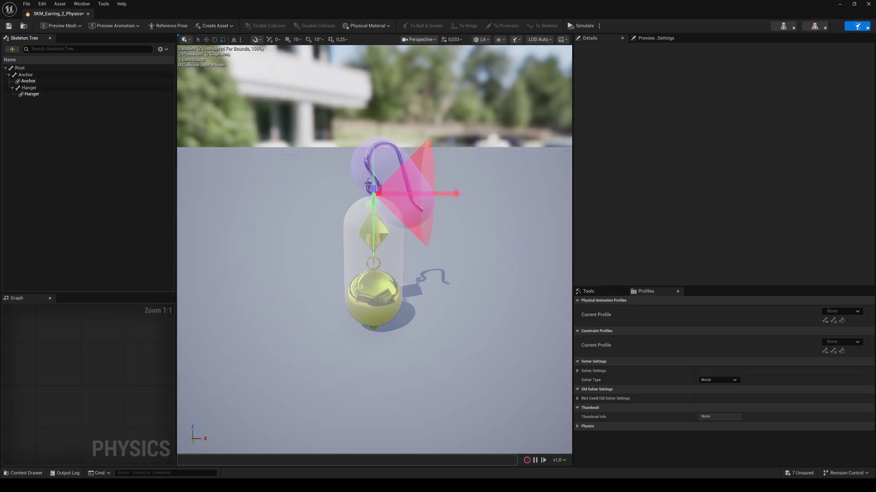
{"action": "left_click", "coordinate": [31, 94]}
{"action": "left_click", "coordinate": [28, 81]}
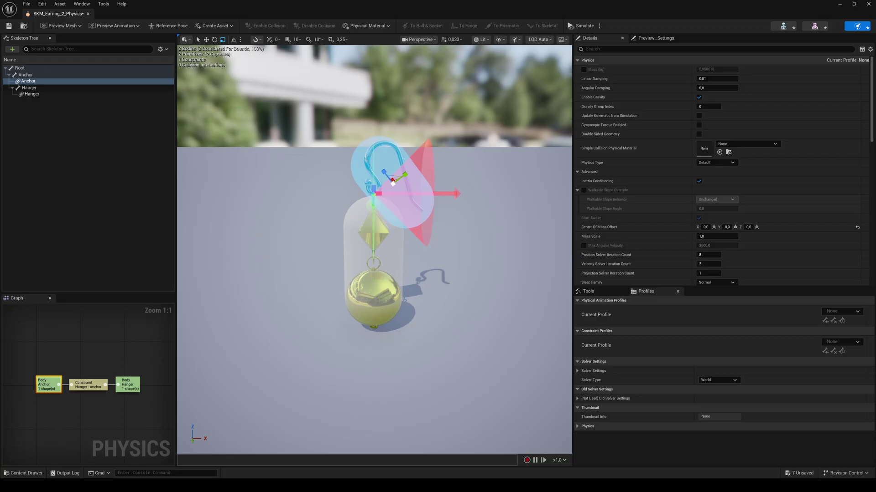
{"action": "left_click", "coordinate": [354, 209]}
{"action": "left_click", "coordinate": [329, 195]}
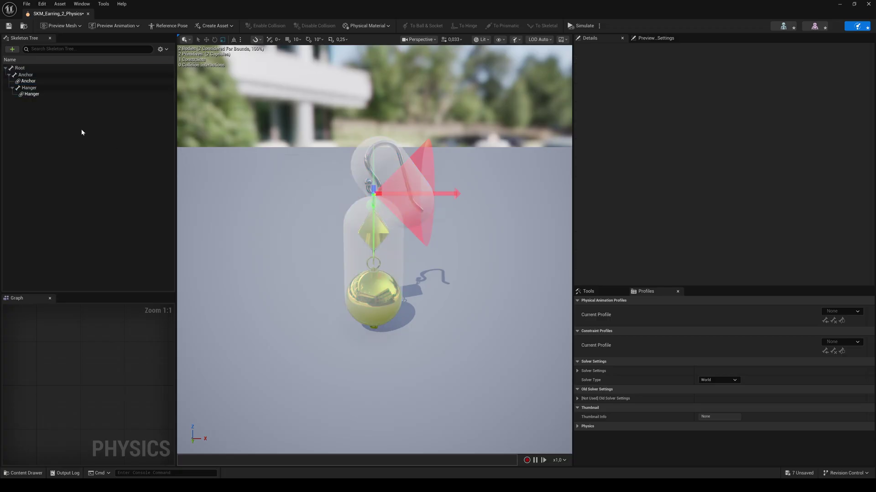
Dismiss the Root bone menu, recheck the Hanger and Anchor bodies, and clear the selection.
{"action": "right_click", "coordinate": [20, 68]}
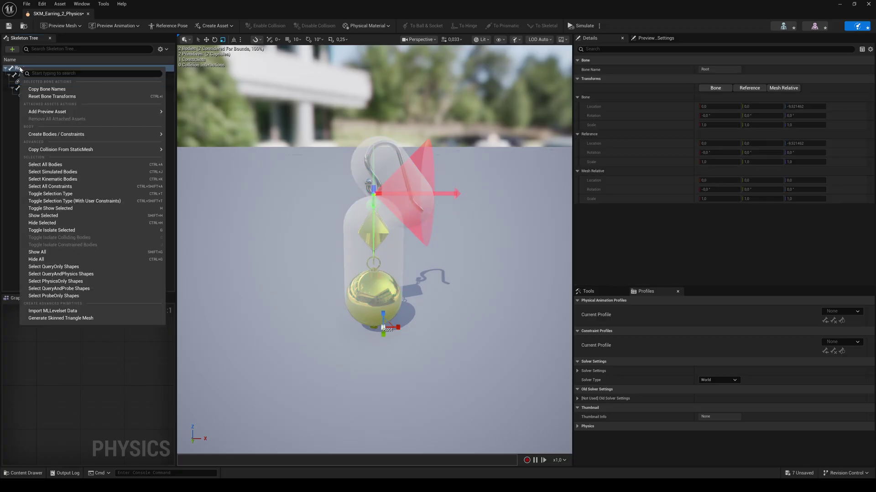
{"action": "mouse_move", "coordinate": [85, 135]}
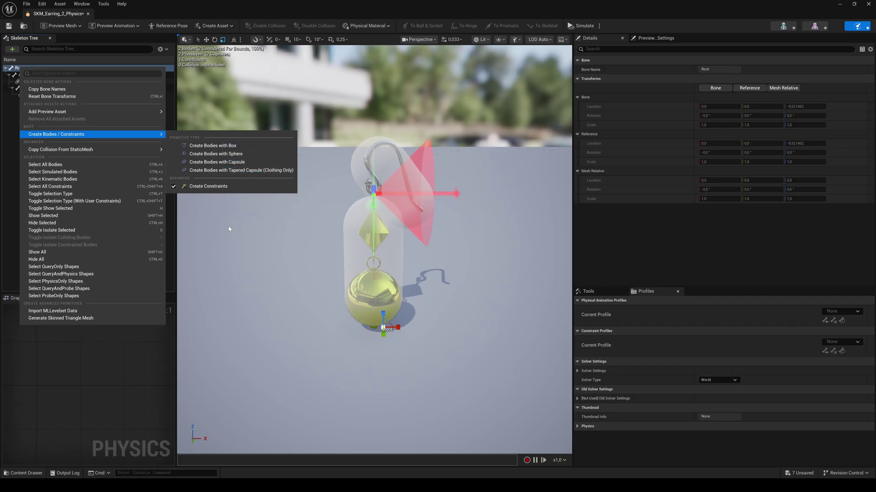
{"action": "left_click", "coordinate": [224, 247]}
{"action": "left_click", "coordinate": [351, 220]}
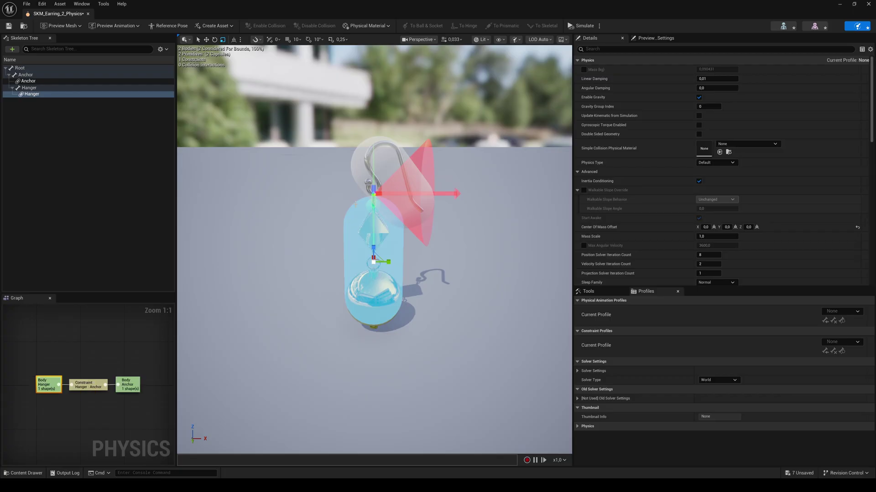
{"action": "left_click", "coordinate": [382, 169]}
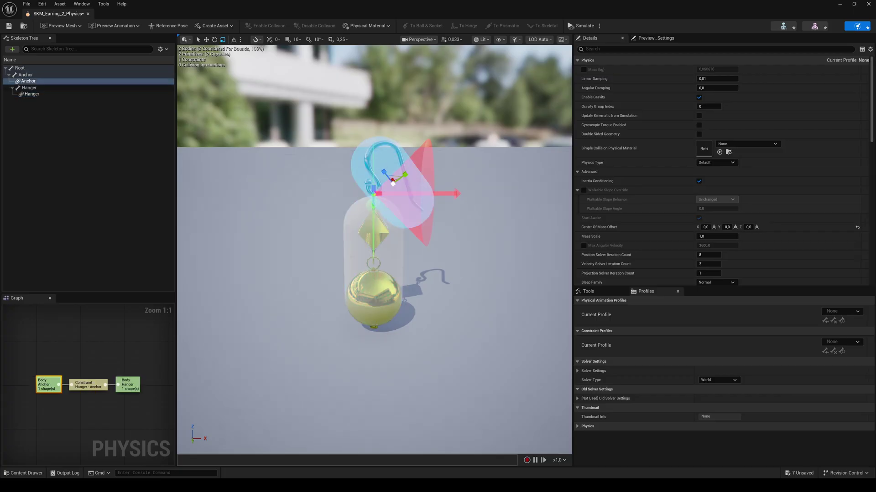
{"action": "left_click", "coordinate": [309, 202]}
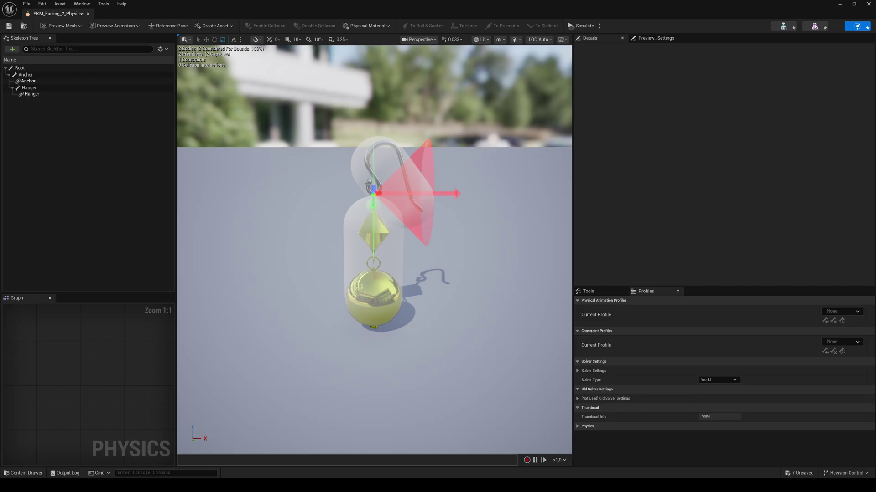
Set the Anchor body's Physics Type to Kinematic and the Hanger body's to Simulated.
{"action": "key", "text": "ctrl+z"}
{"action": "left_click", "coordinate": [713, 163]}
{"action": "left_click", "coordinate": [707, 174]}
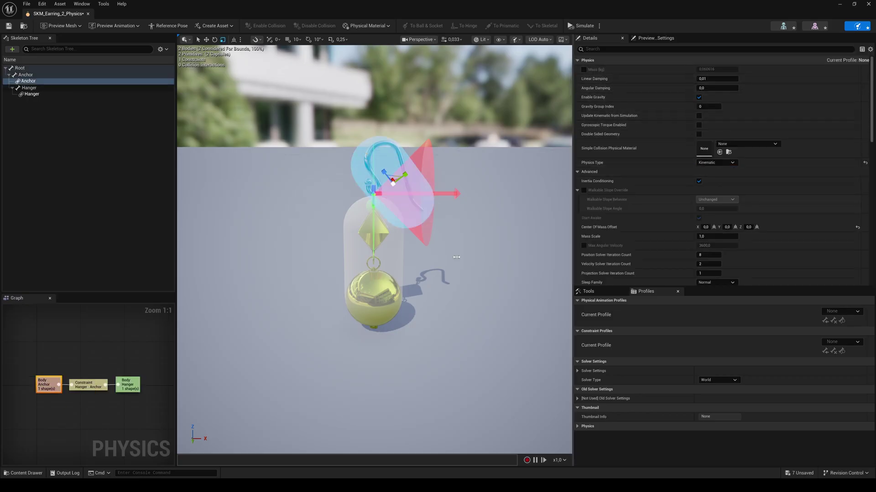
{"action": "left_click", "coordinate": [373, 292]}
{"action": "left_click", "coordinate": [716, 163]}
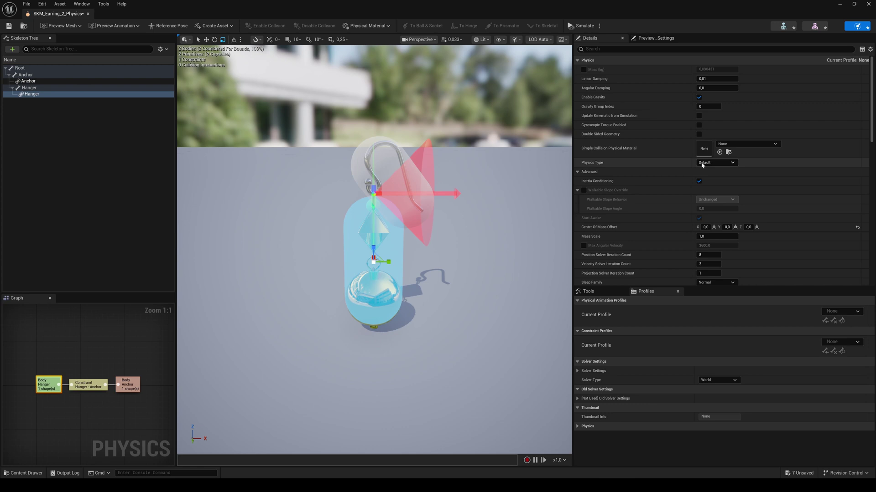
{"action": "left_click", "coordinate": [705, 182]}
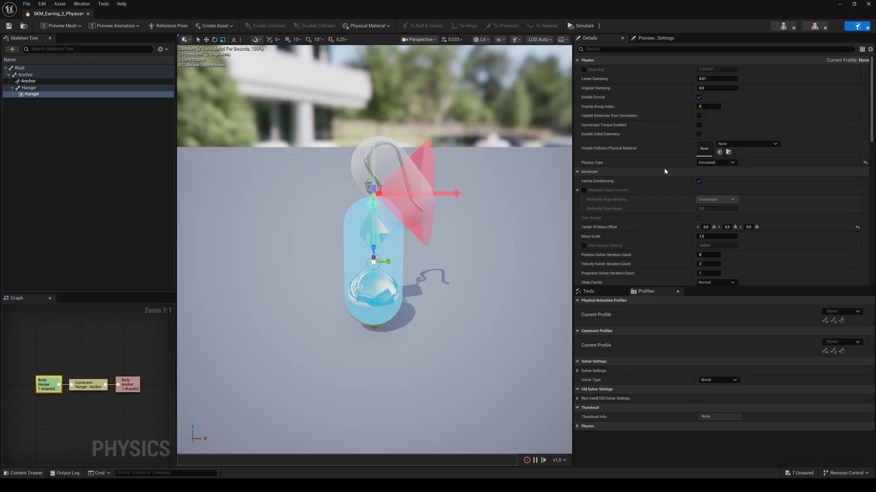
Override the Hanger body's mass to 0,2 kg and set its linear damping to 0,2.
{"action": "left_click", "coordinate": [583, 69]}
{"action": "left_click", "coordinate": [711, 69]}
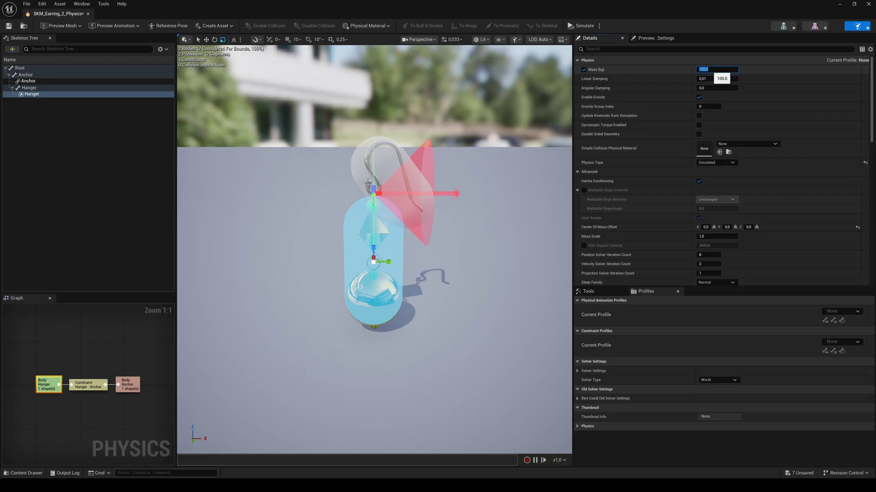
{"action": "type", "text": "0,2"}
{"action": "key", "text": "Return"}
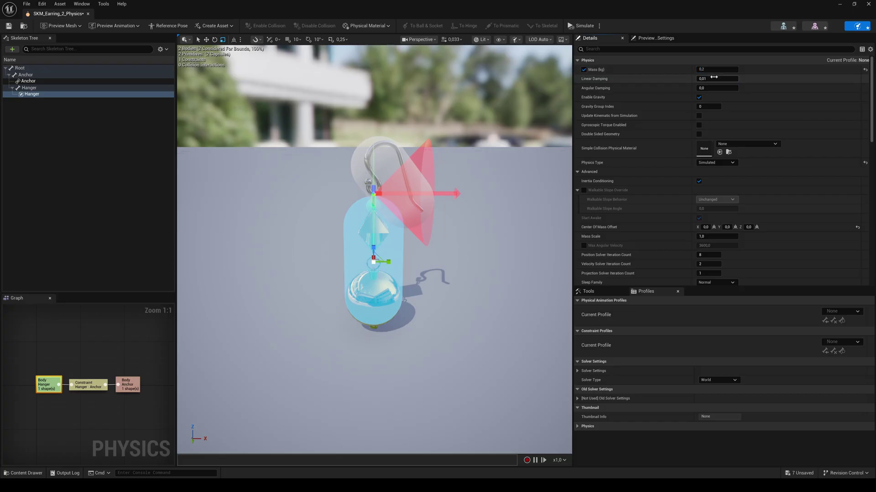
{"action": "left_click", "coordinate": [713, 78]}
{"action": "type", "text": "0,2"}
{"action": "key", "text": "Return"}
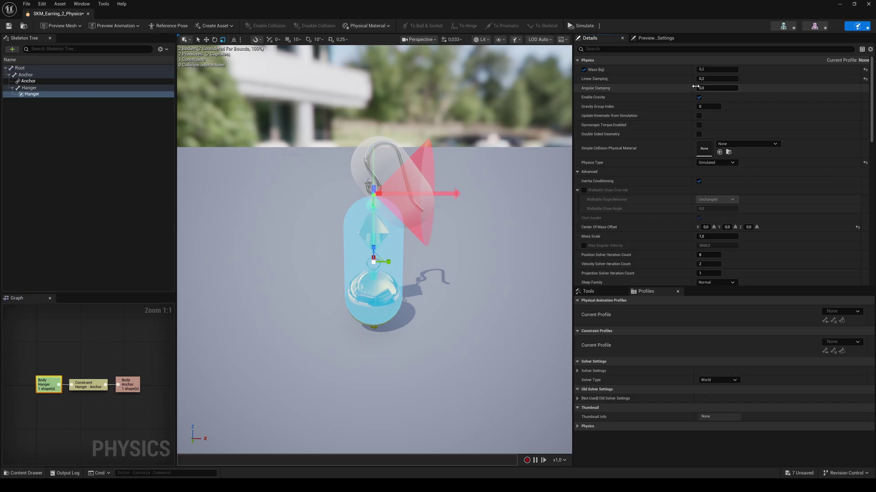
{"action": "left_click", "coordinate": [711, 49]}
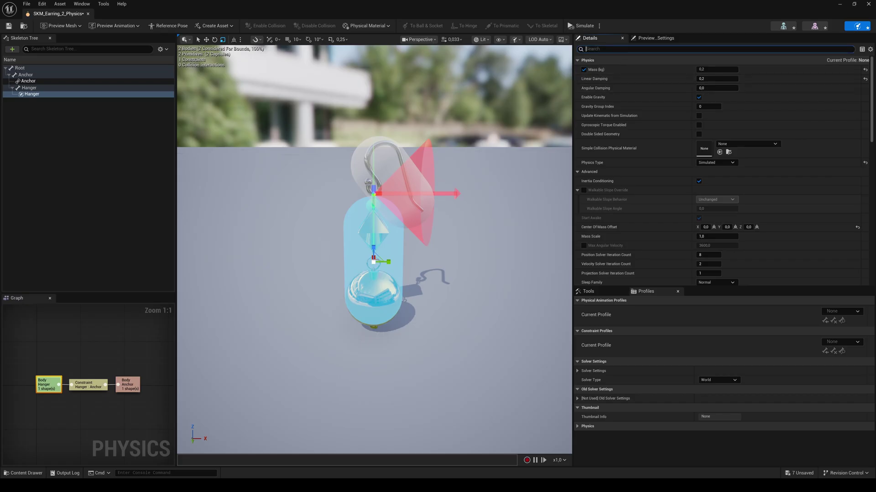
Set the Hanger body's Position Solver Iteration Count to 12 and Velocity Solver Iteration Count to 8.
{"action": "type", "text": "iter"}
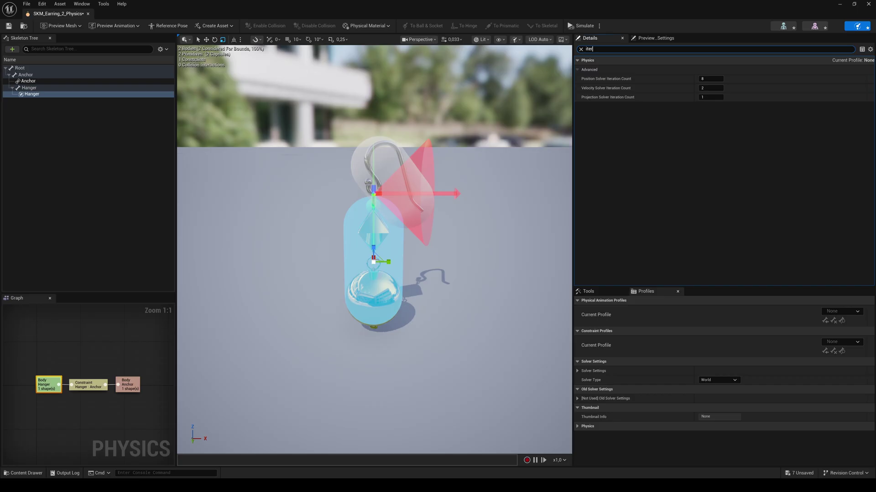
{"action": "left_click", "coordinate": [712, 79]}
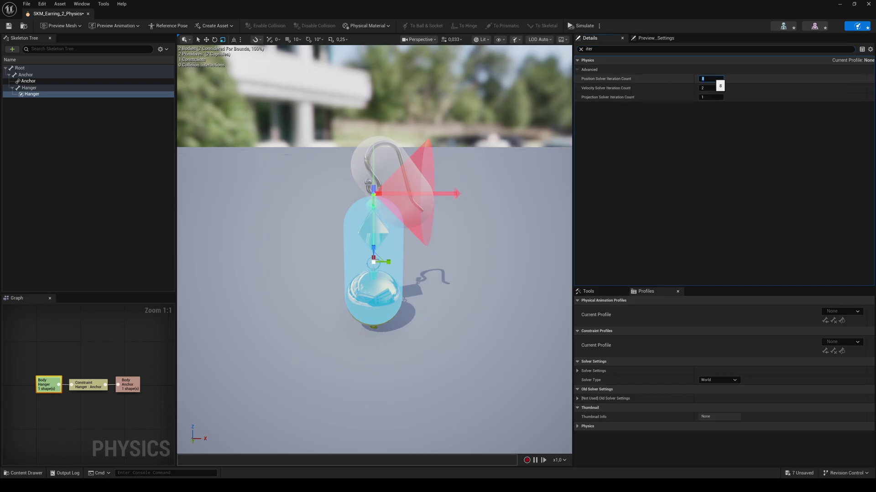
{"action": "type", "text": "12"}
{"action": "left_click", "coordinate": [708, 88]}
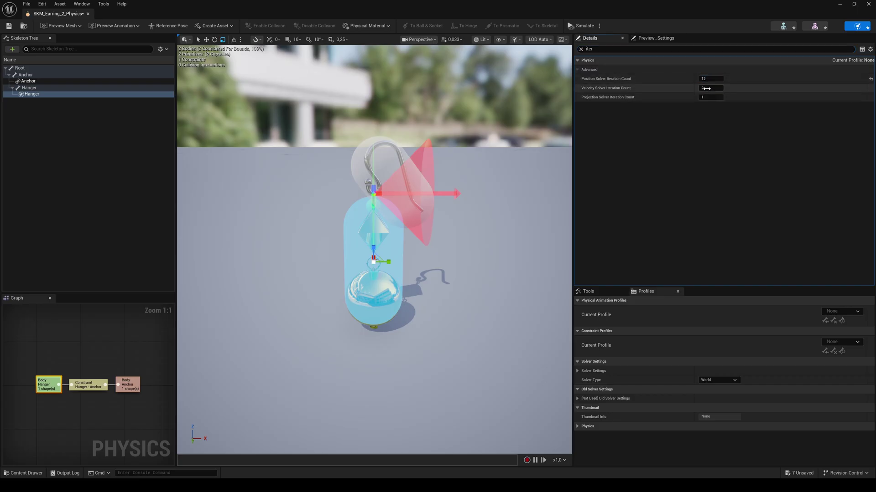
{"action": "key", "text": "Return"}
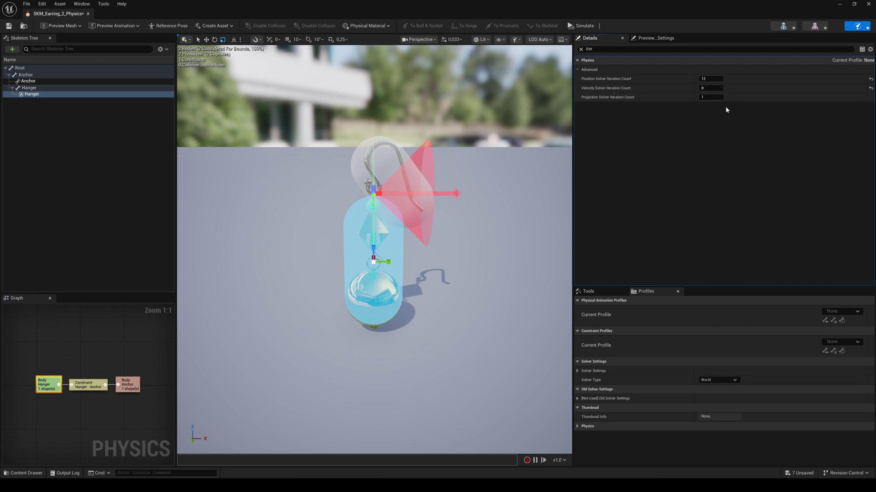
Enable Use CCD on the Hanger body, then clear the Details filter and the selection.
{"action": "left_click", "coordinate": [629, 49]}
{"action": "type", "text": "ccd"}
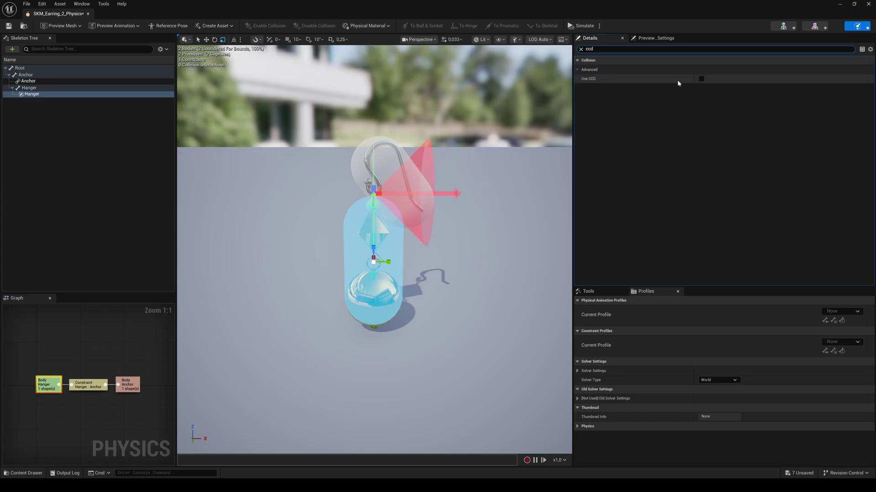
{"action": "left_click", "coordinate": [700, 80]}
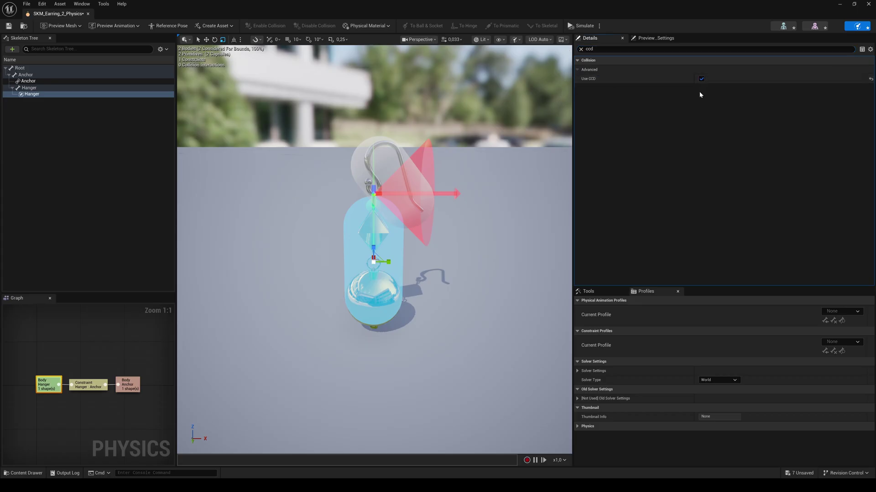
{"action": "left_click", "coordinate": [581, 49]}
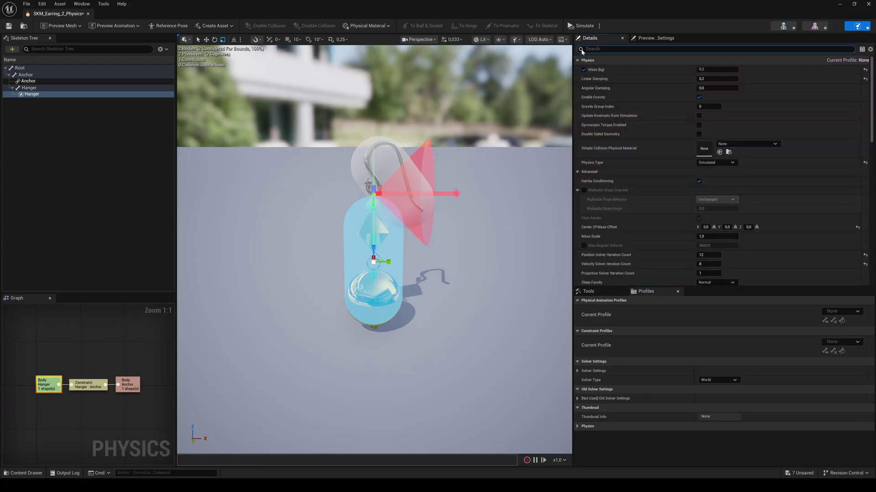
{"action": "left_click", "coordinate": [76, 345]}
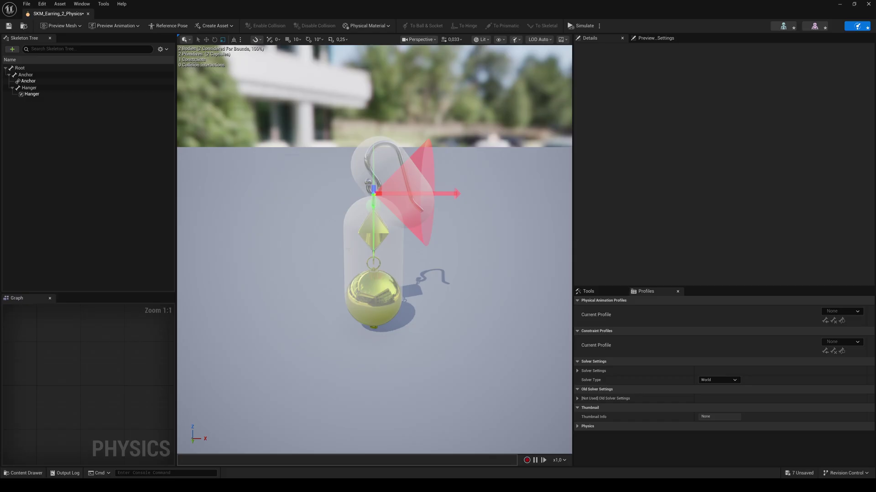
Select the Hanger body and check the Anchor body's actions without adding a constraint.
{"action": "left_click", "coordinate": [350, 248]}
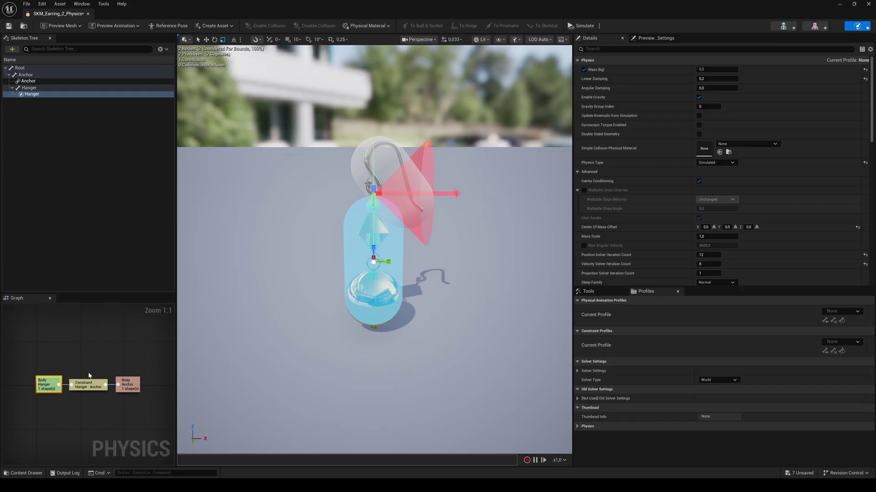
{"action": "right_click", "coordinate": [126, 389]}
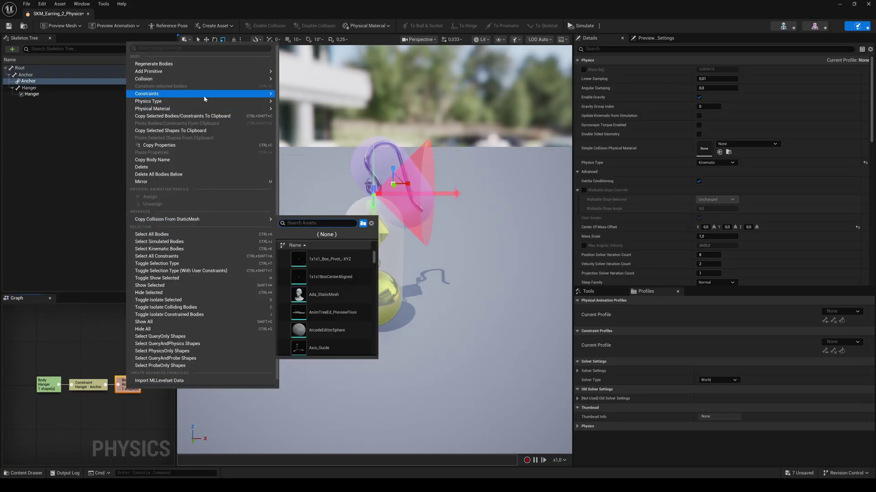
{"action": "mouse_move", "coordinate": [204, 95]}
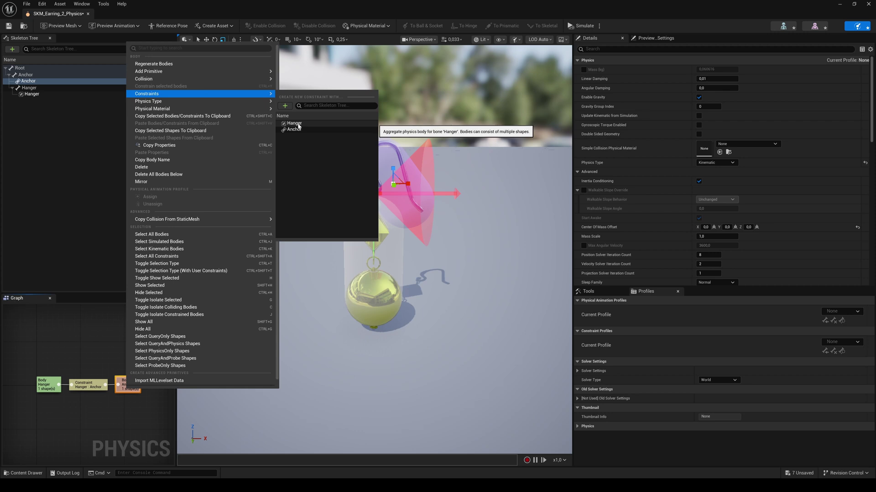
{"action": "left_click", "coordinate": [62, 158]}
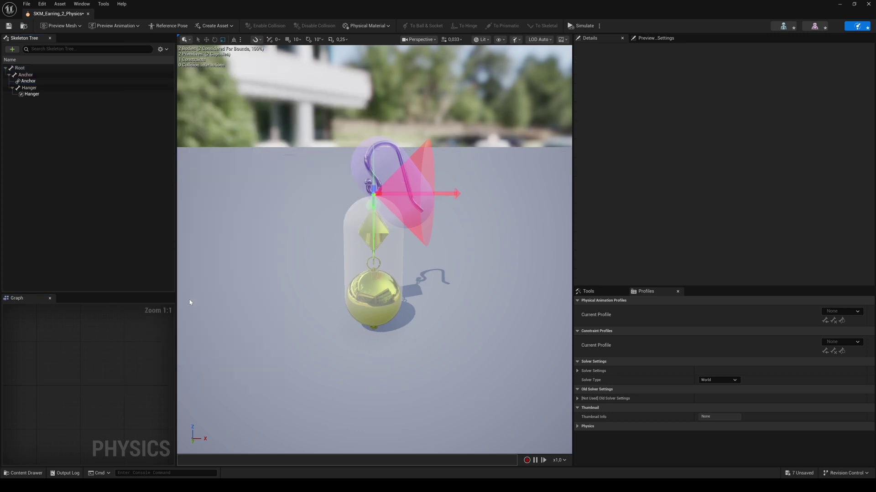
Select the Hanger–Anchor constraint and filter its Details to the 'proj' projection settings.
{"action": "left_click", "coordinate": [81, 381]}
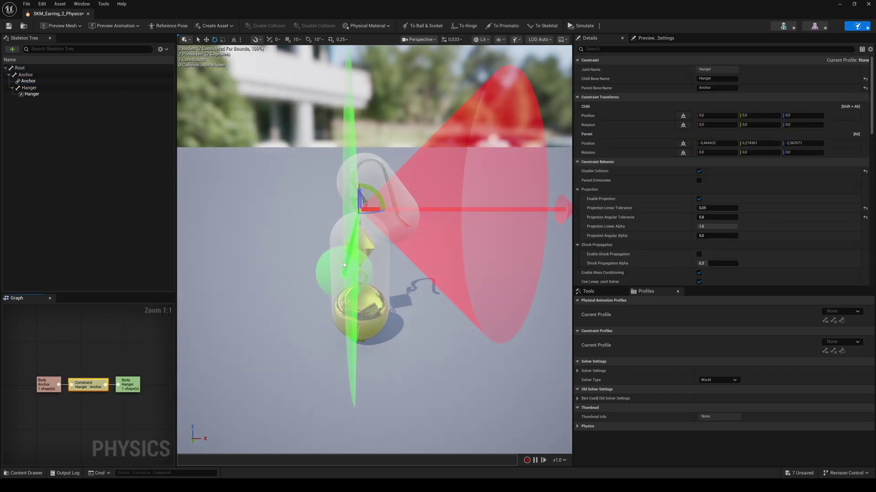
{"action": "scroll", "coordinate": [871, 97], "scroll_direction": "down", "scroll_amount": 3}
{"action": "scroll", "coordinate": [599, 187], "scroll_direction": "down", "scroll_amount": 3}
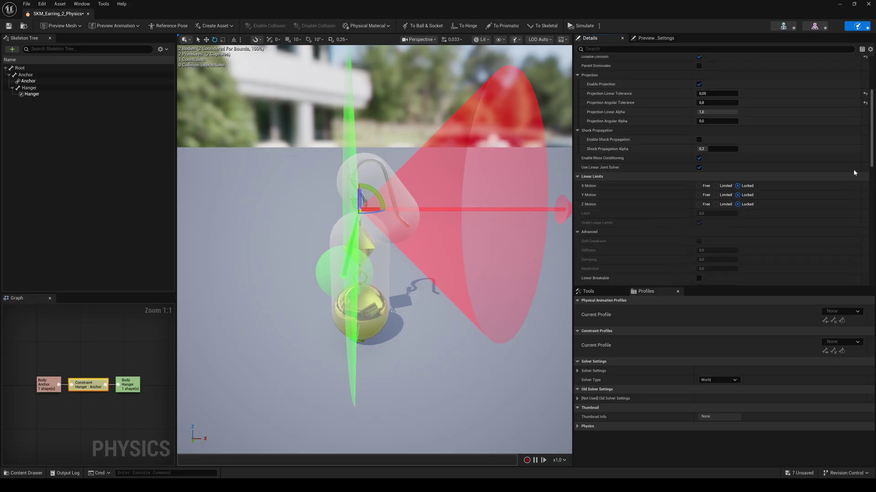
{"action": "scroll", "coordinate": [873, 160], "scroll_direction": "down", "scroll_amount": 2}
{"action": "scroll", "coordinate": [873, 161], "scroll_direction": "down", "scroll_amount": 7}
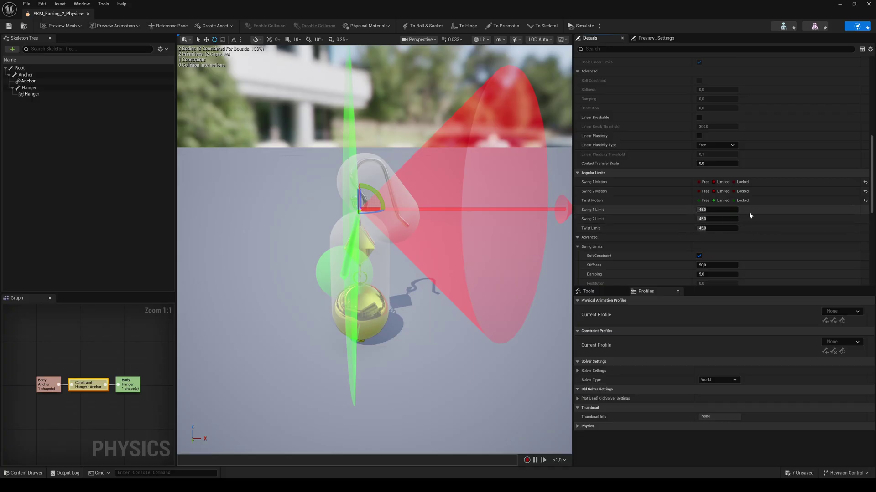
{"action": "left_click", "coordinate": [716, 49]}
{"action": "type", "text": "proj"}
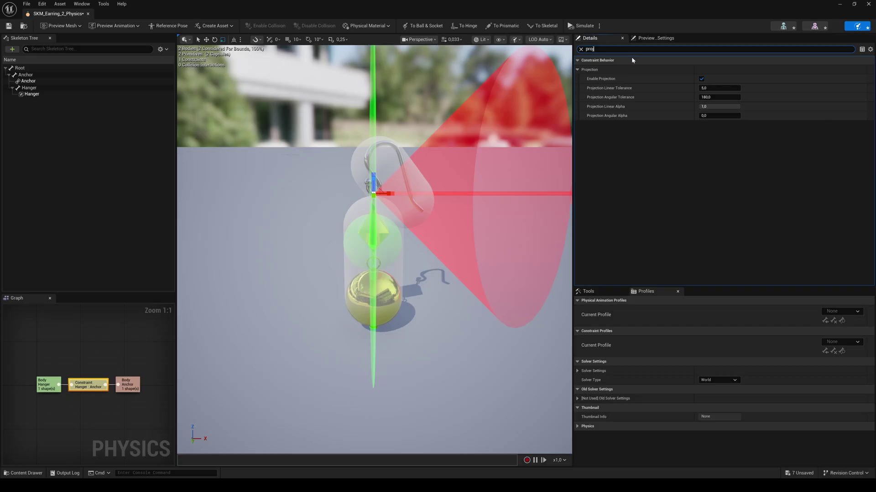
Set the constraint's Projection Linear Tolerance to 0,05 and Projection Angular Tolerance to 0,8.
{"action": "left_click", "coordinate": [712, 88]}
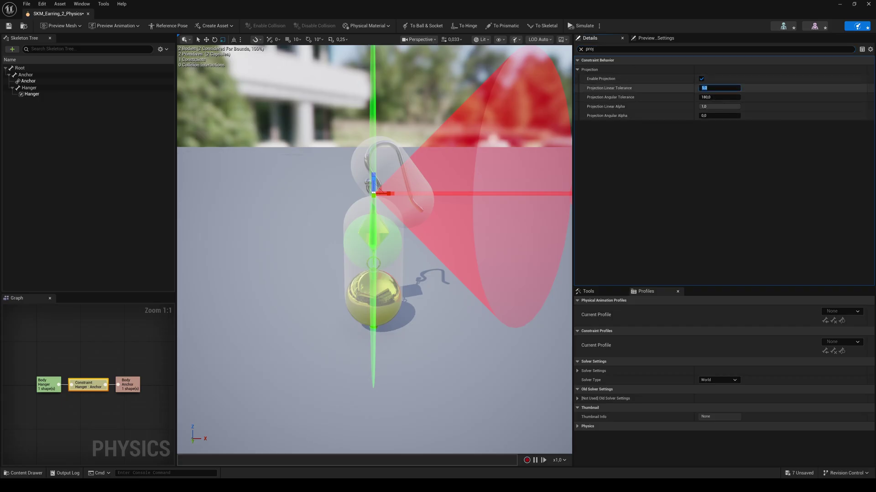
{"action": "type", "text": "0"}
{"action": "key", "text": "Return"}
{"action": "left_click", "coordinate": [732, 97]}
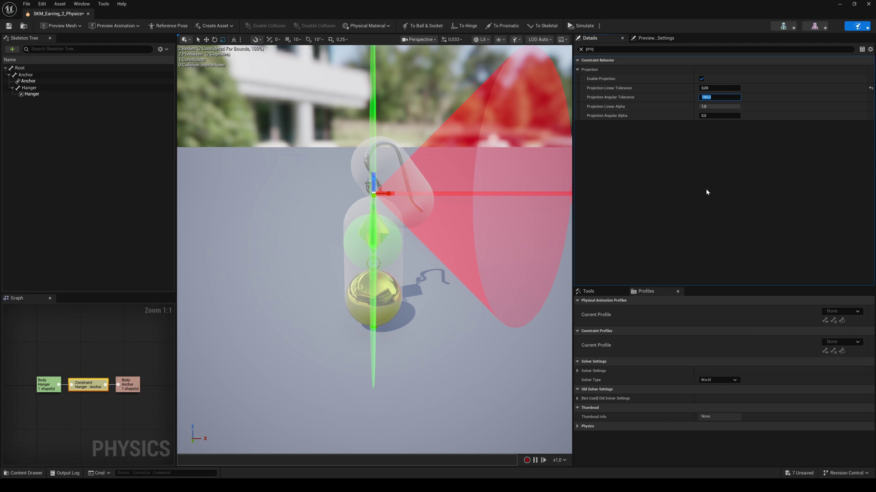
{"action": "type", "text": "0,8"}
{"action": "key", "text": "Return"}
Turn on Disable Collision for the Hanger–Anchor constraint and save the physics asset.
{"action": "double_click", "coordinate": [589, 49]}
{"action": "type", "text": "col"}
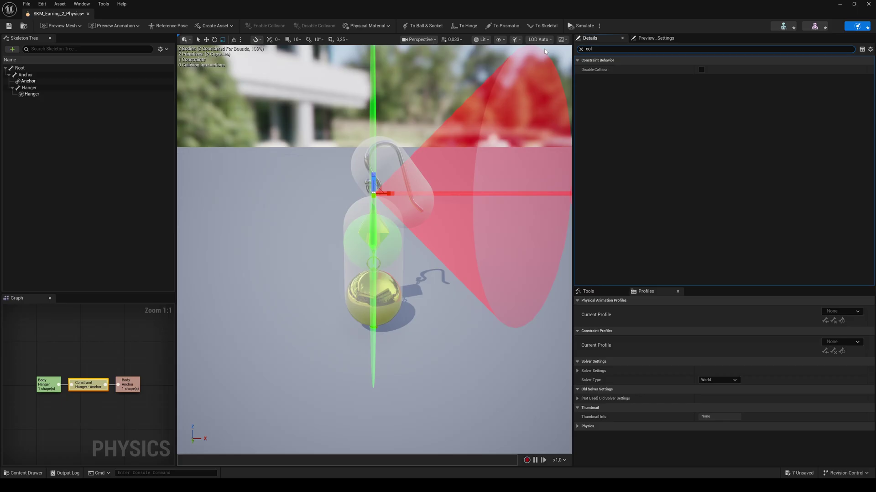
{"action": "left_click", "coordinate": [701, 70]}
{"action": "left_click", "coordinate": [581, 49]}
{"action": "left_click", "coordinate": [8, 25]}
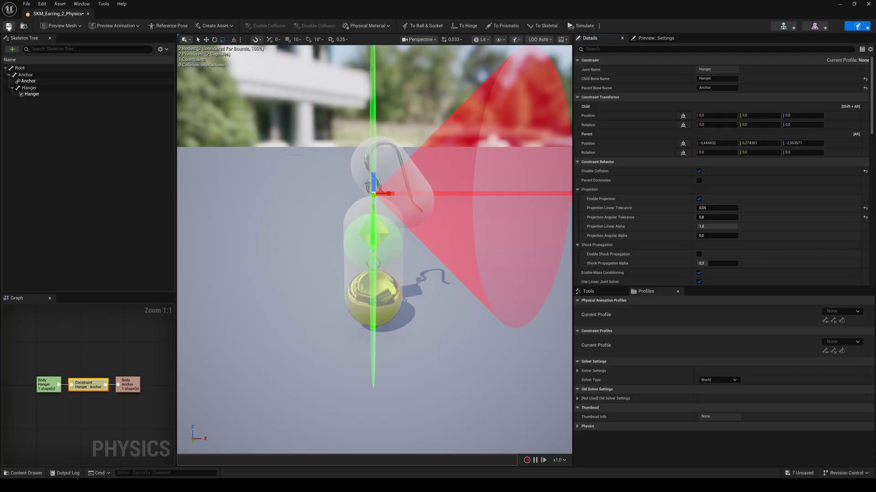
Close the physics asset editor and enable project physics Substepping with Max Substeps 6.
{"action": "left_click", "coordinate": [88, 15]}
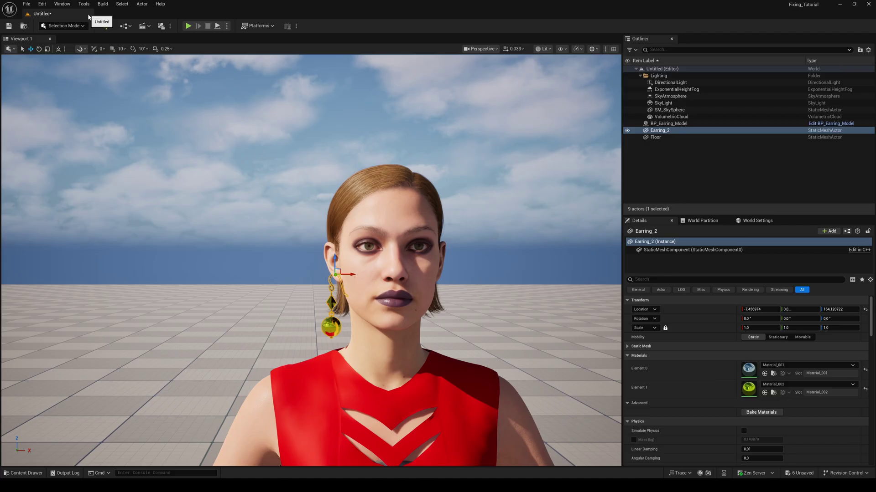
{"action": "left_click", "coordinate": [40, 4]}
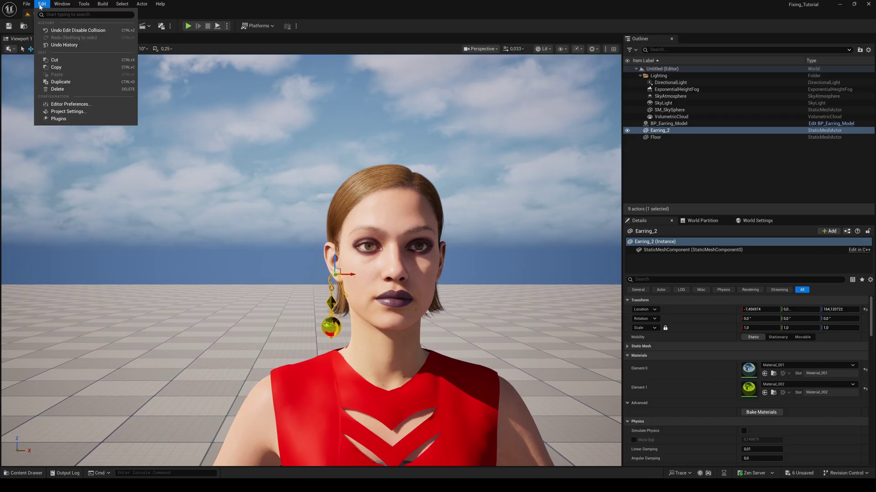
{"action": "left_click", "coordinate": [66, 112]}
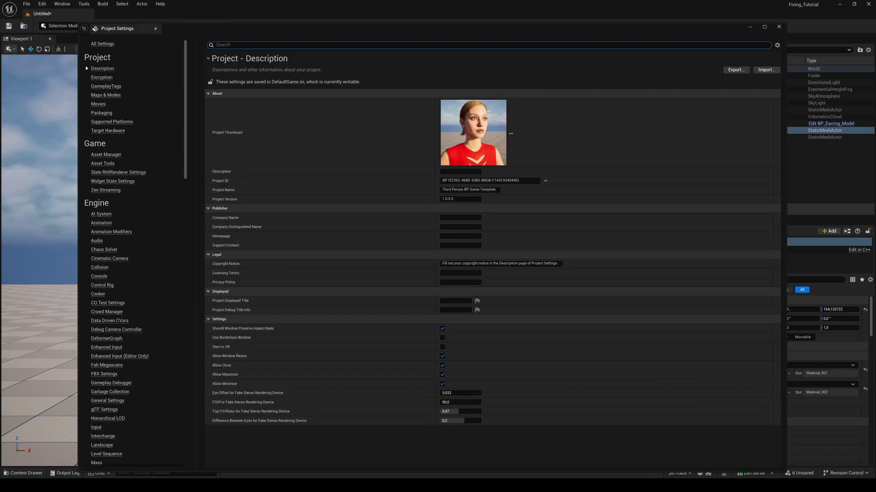
{"action": "type", "text": "subste"}
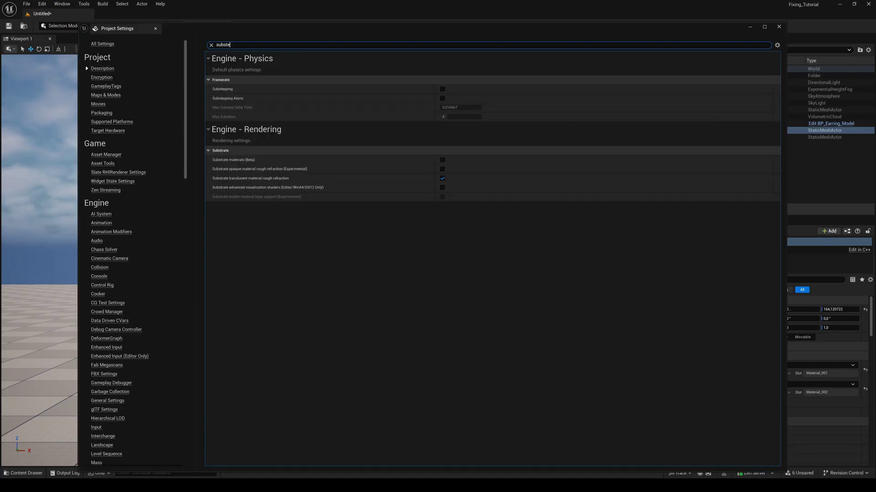
{"action": "left_click", "coordinate": [442, 89]}
{"action": "left_click", "coordinate": [442, 118]}
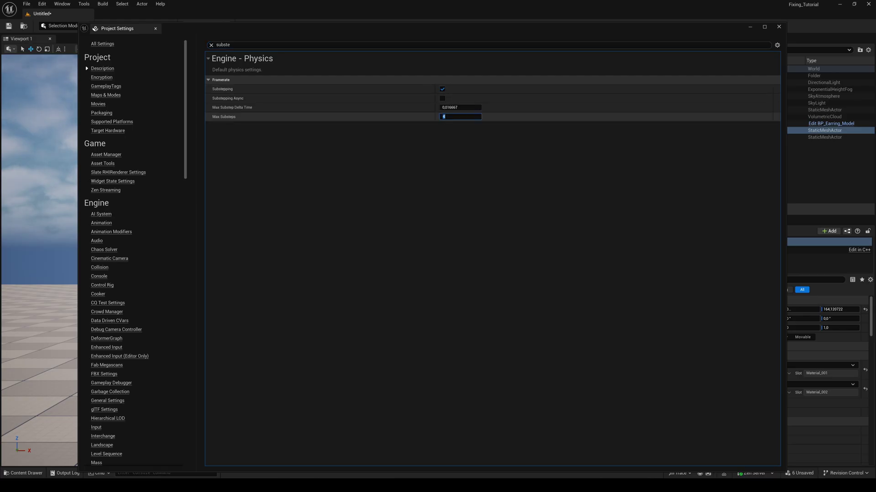
{"action": "type", "text": "6"}
{"action": "key", "text": "Return"}
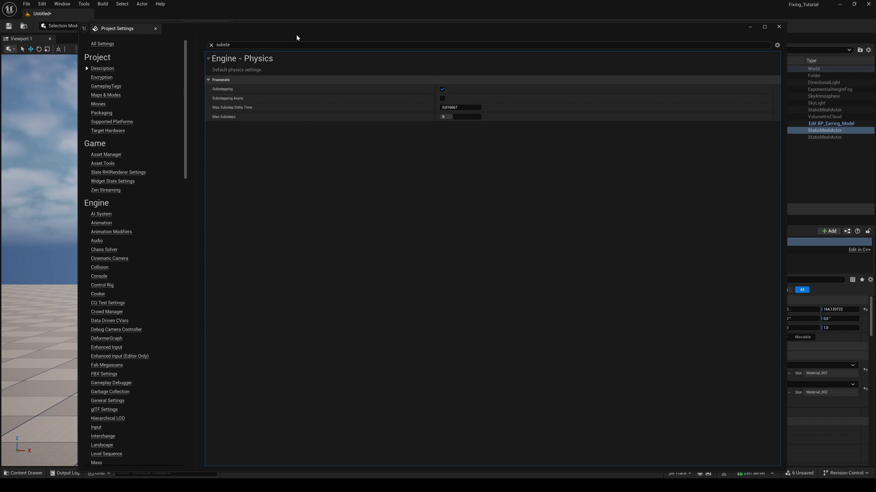
Close Project Settings, show the blueprint Viewport, and select the Face component.
{"action": "left_click", "coordinate": [779, 26]}
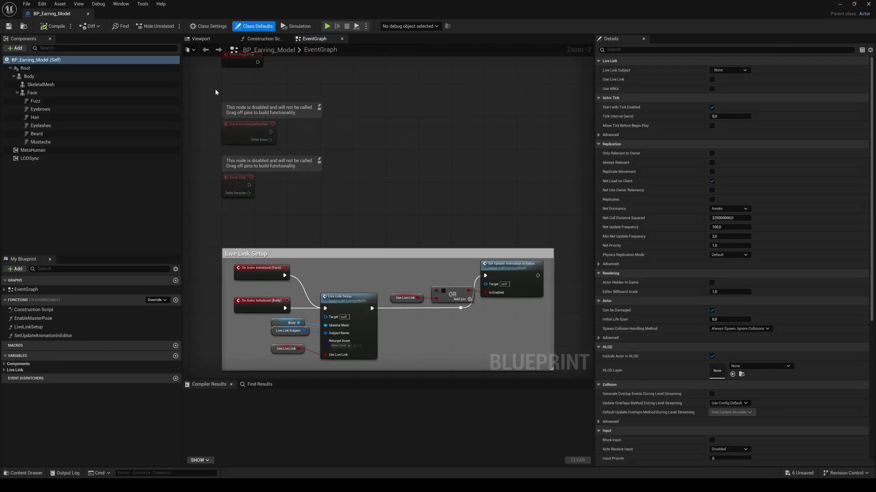
{"action": "left_click", "coordinate": [199, 38]}
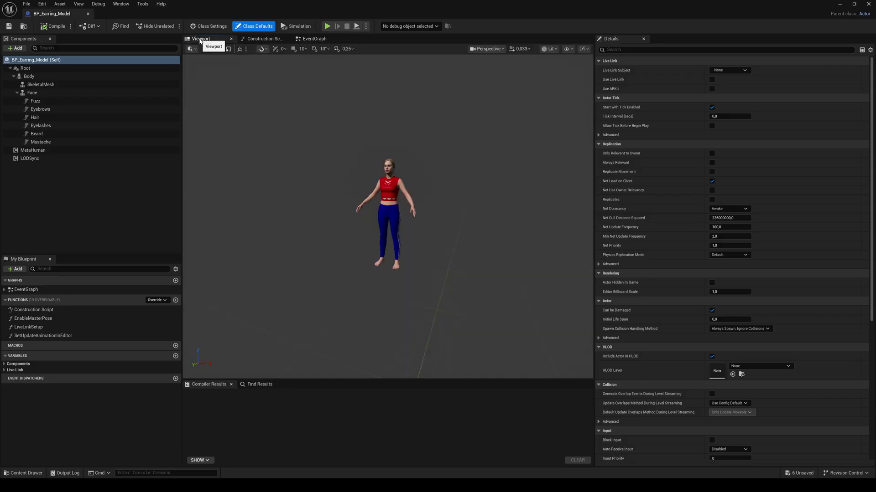
{"action": "left_click", "coordinate": [29, 93]}
Open the Face skeletal mesh in its editor and set the preview's Bones display to None.
{"action": "left_click", "coordinate": [717, 269]}
{"action": "double_click", "coordinate": [717, 269]}
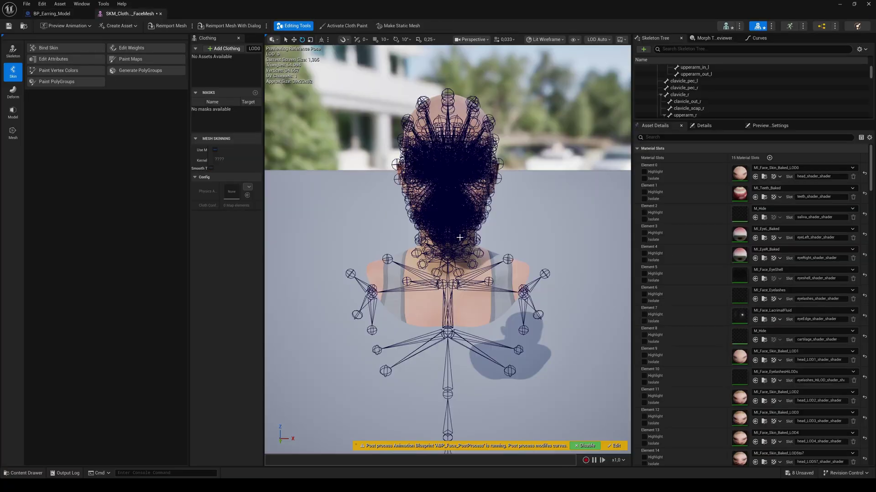
{"action": "left_click", "coordinate": [575, 41]}
{"action": "mouse_move", "coordinate": [601, 83]}
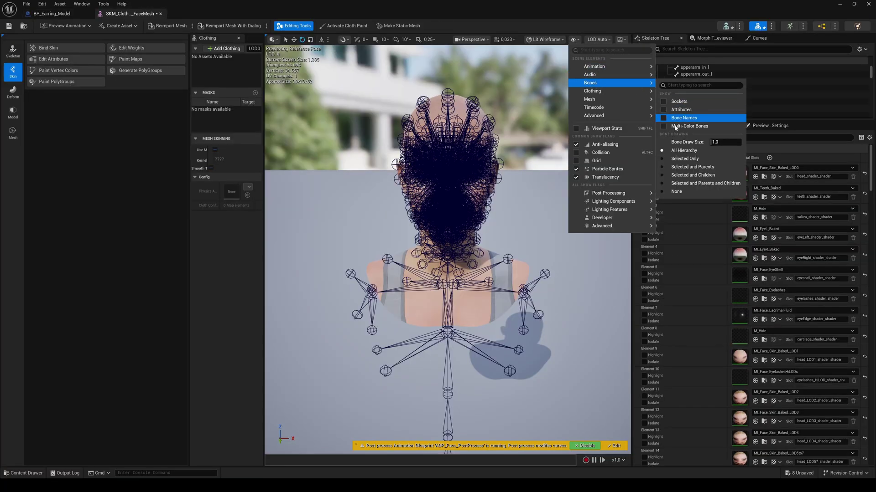
{"action": "left_click", "coordinate": [678, 192]}
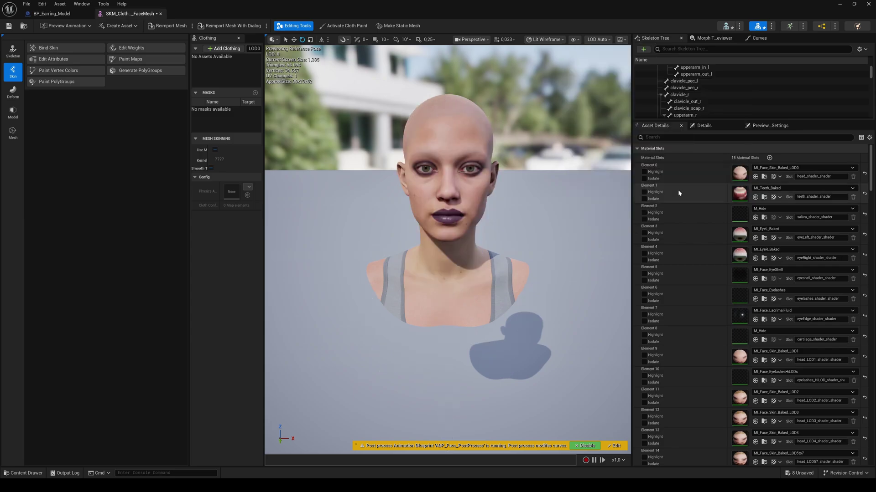
Filter the Skeleton Tree by 'ear' and select the FACIAL_R_Ear4 bone.
{"action": "left_click", "coordinate": [681, 49]}
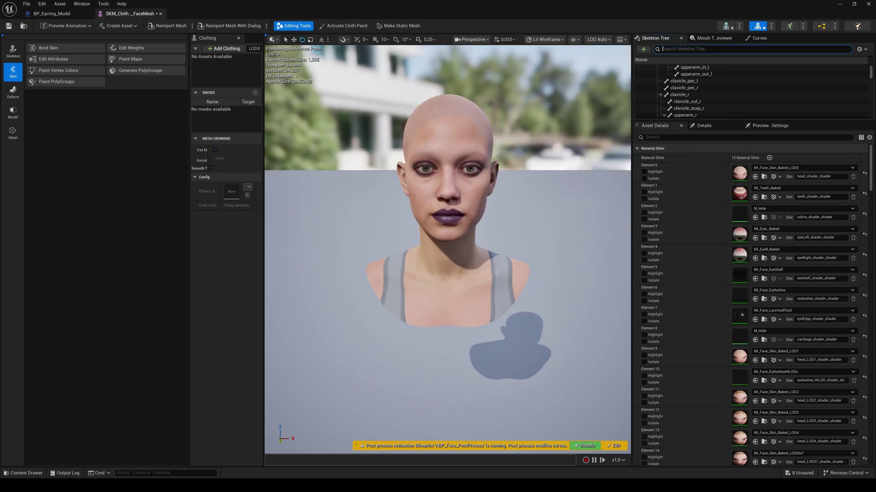
{"action": "type", "text": "ear"}
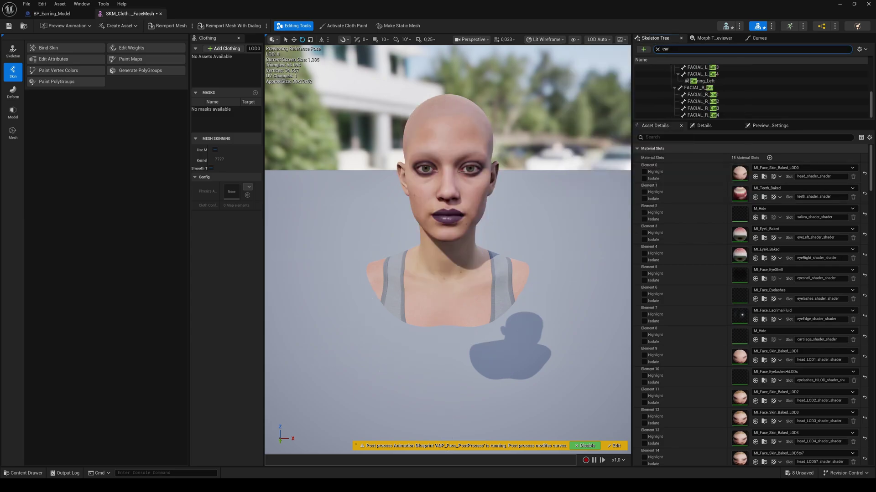
{"action": "scroll", "coordinate": [734, 77], "scroll_direction": "up", "scroll_amount": 1}
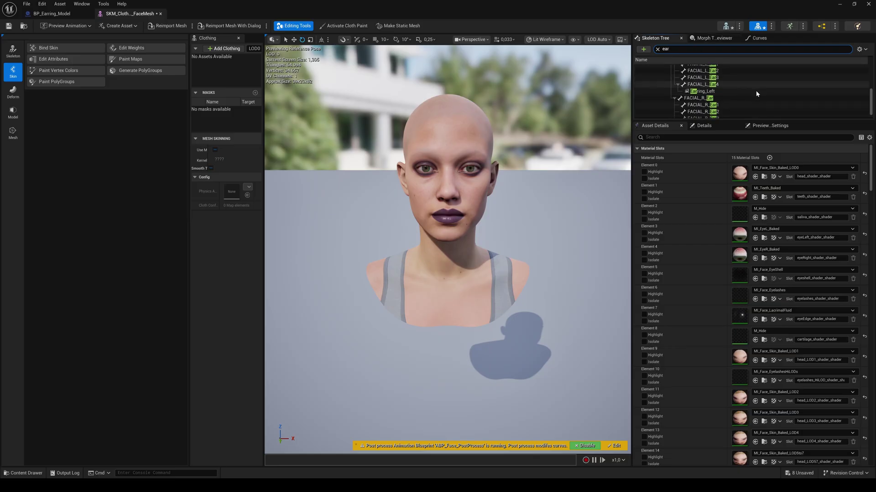
{"action": "scroll", "coordinate": [757, 93], "scroll_direction": "down", "scroll_amount": 1}
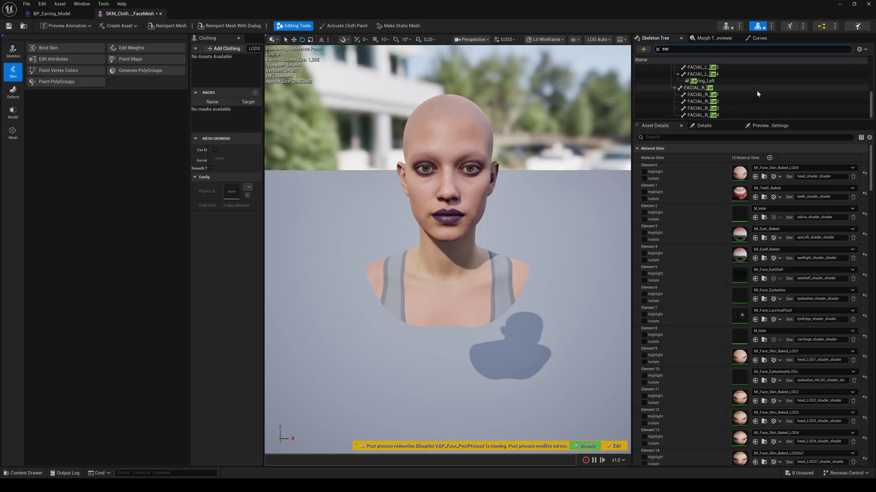
{"action": "left_click", "coordinate": [729, 115]}
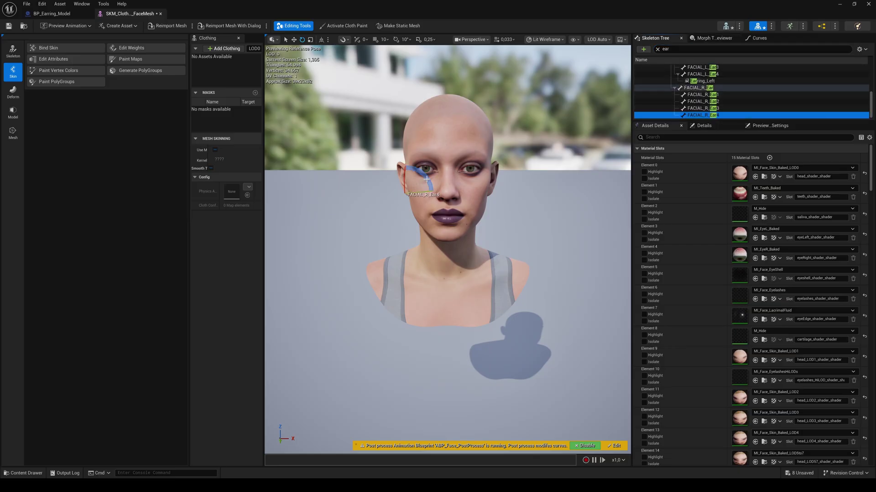
Add a socket named Earring to the FACIAL_R_Ear4 bone.
{"action": "right_click", "coordinate": [693, 116]}
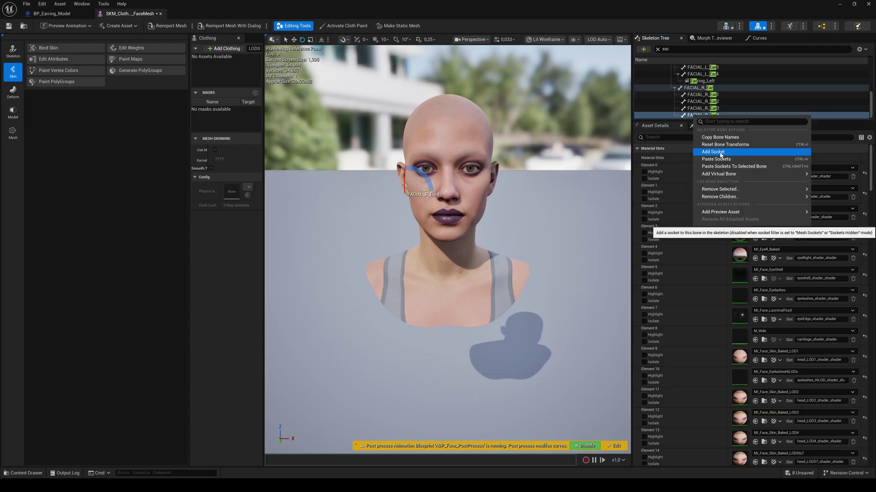
{"action": "left_click", "coordinate": [720, 152]}
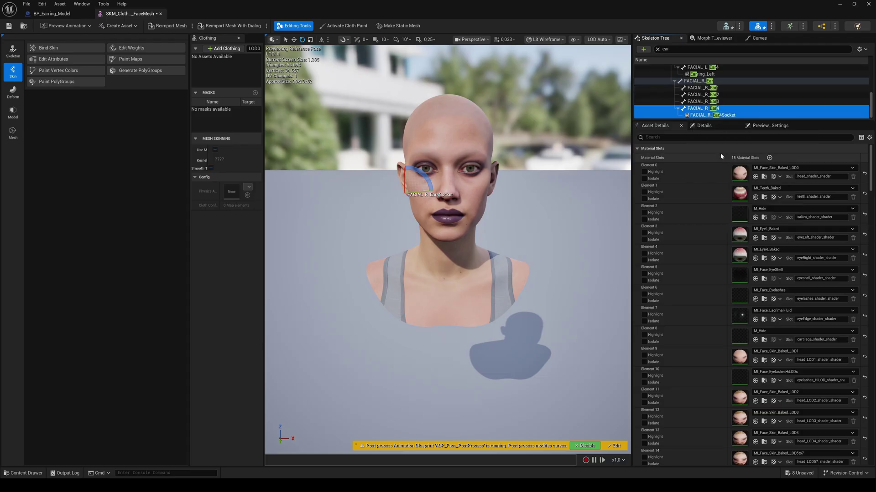
{"action": "double_click", "coordinate": [714, 115]}
{"action": "type", "text": "E"}
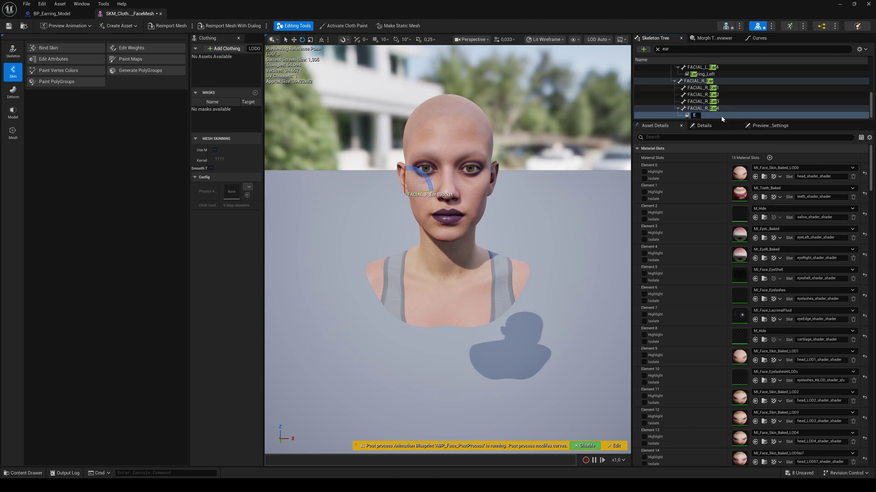
{"action": "type", "text": "arring"}
{"action": "key", "text": "Return"}
Attach SKM_Earring_2 as a preview asset on the Earring socket.
{"action": "right_click", "coordinate": [698, 117]}
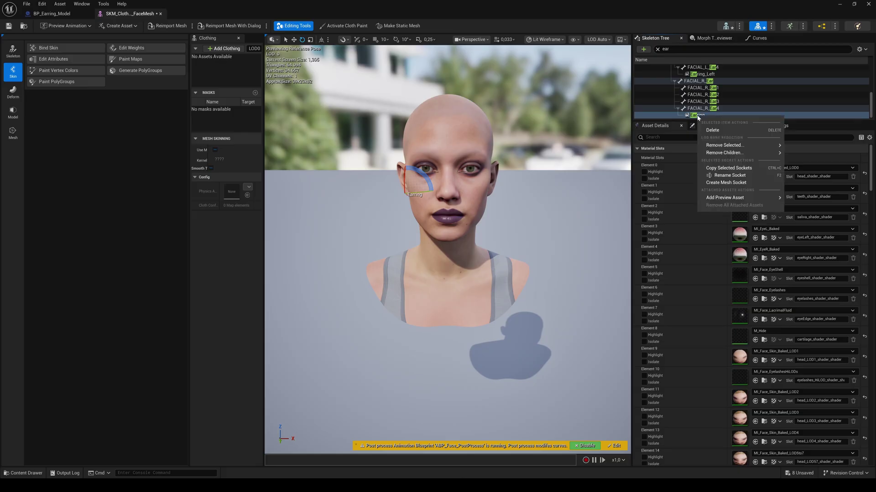
{"action": "mouse_move", "coordinate": [748, 197]}
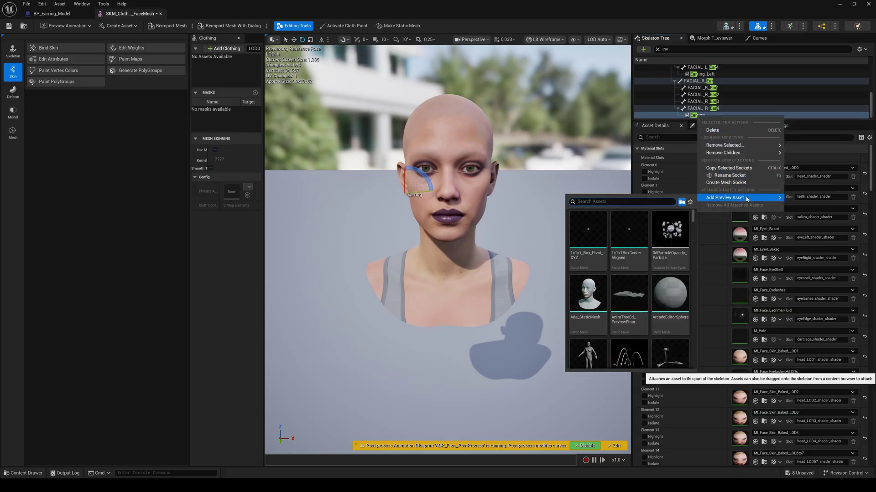
{"action": "type", "text": "ring"}
{"action": "left_click", "coordinate": [632, 329]}
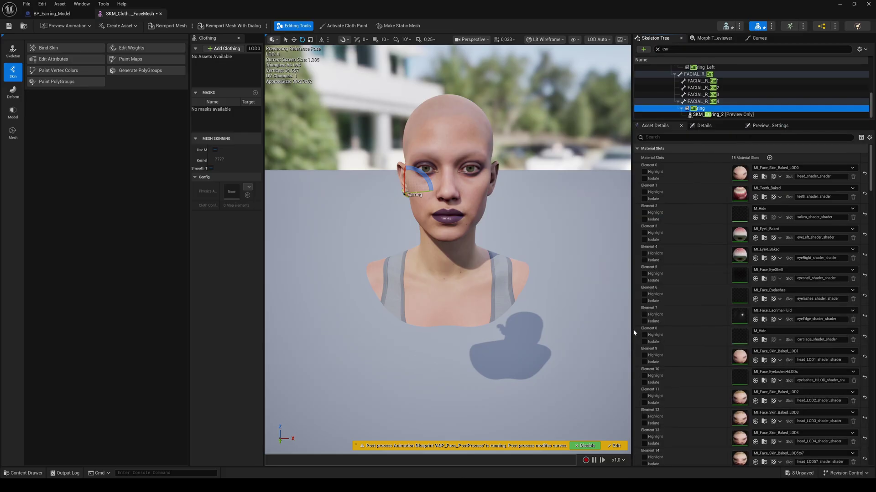
Rotate the preview earring to hang downward, save the face mesh, and return to BP_Earring_Model.
{"action": "left_click_drag", "start_coordinate": [464, 181], "coordinate": [446, 197], "text": "alt"}
{"action": "scroll", "coordinate": [464, 181], "scroll_direction": "up", "scroll_amount": 3}
{"action": "key", "text": "r"}
{"action": "scroll", "coordinate": [476, 197], "scroll_direction": "down", "scroll_amount": 3}
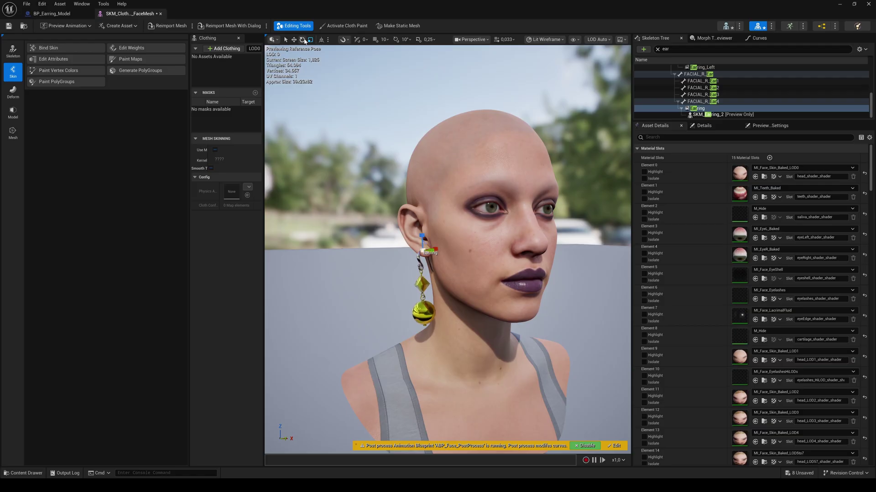
{"action": "left_click", "coordinate": [302, 40]}
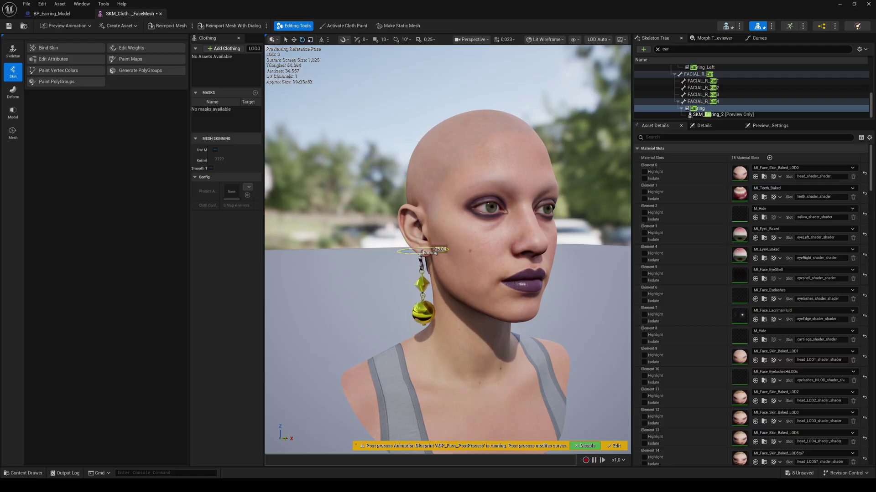
{"action": "scroll", "coordinate": [447, 246], "scroll_direction": "up", "scroll_amount": 3}
{"action": "left_click_drag", "start_coordinate": [447, 247], "coordinate": [469, 247], "text": "alt"}
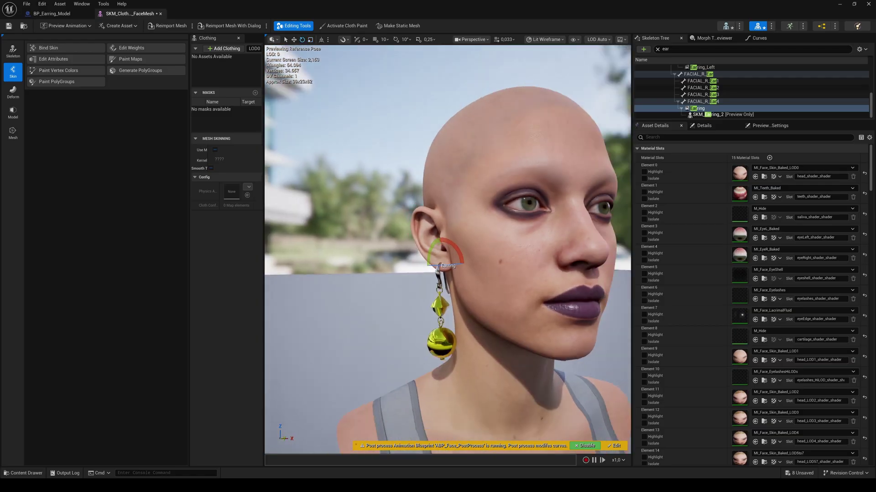
{"action": "scroll", "coordinate": [470, 247], "scroll_direction": "down", "scroll_amount": 2}
{"action": "left_click", "coordinate": [9, 26]}
{"action": "left_click", "coordinate": [51, 14]}
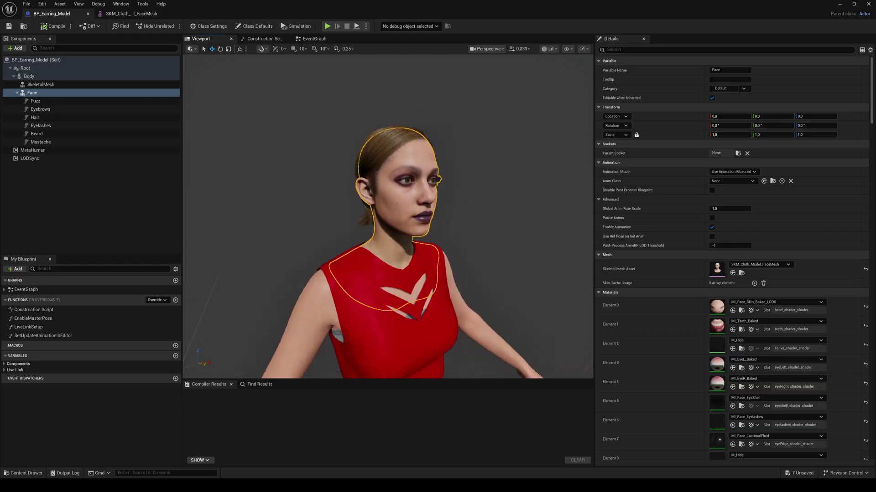
Add a skeletal mesh component named Earring under the Face component.
{"action": "left_click", "coordinate": [24, 92]}
{"action": "left_click", "coordinate": [24, 49]}
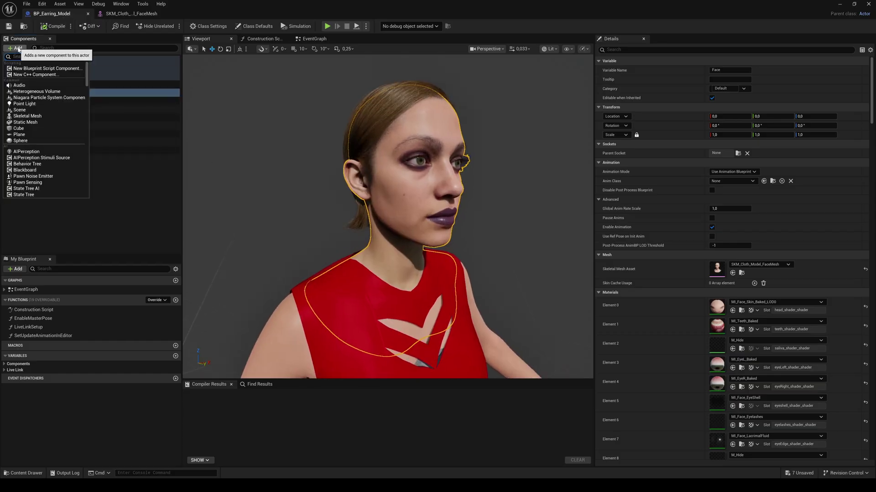
{"action": "left_click", "coordinate": [27, 117]}
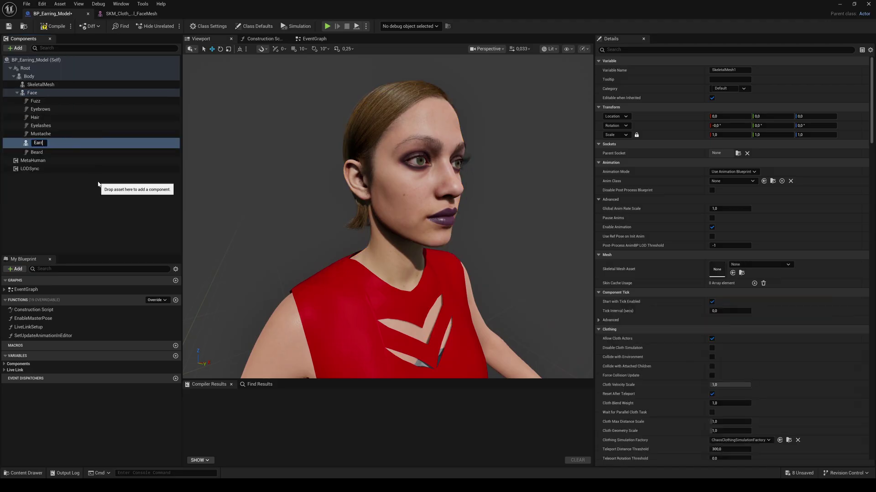
{"action": "type", "text": "Earring"}
{"action": "key", "text": "Return"}
Assign SKM_Earring_2 as the component's mesh and set its Parent Socket to Earring.
{"action": "left_click", "coordinate": [24, 473]}
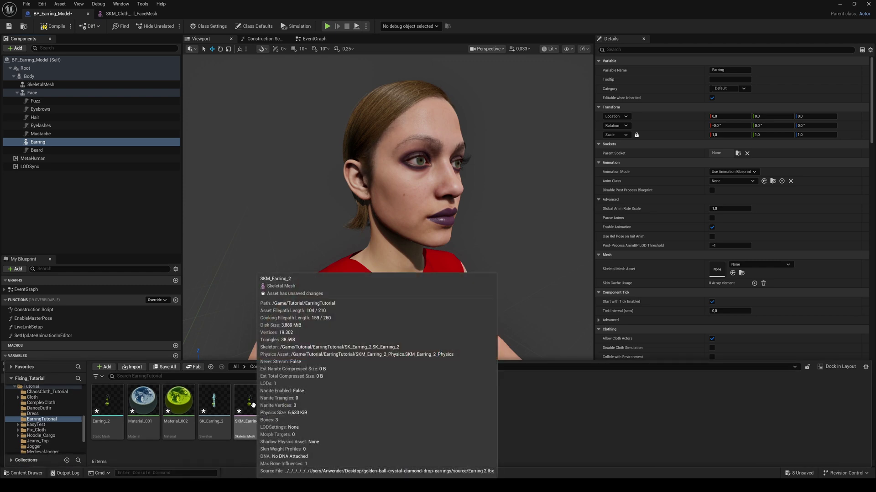
{"action": "left_click_drag", "start_coordinate": [253, 405], "coordinate": [717, 270]}
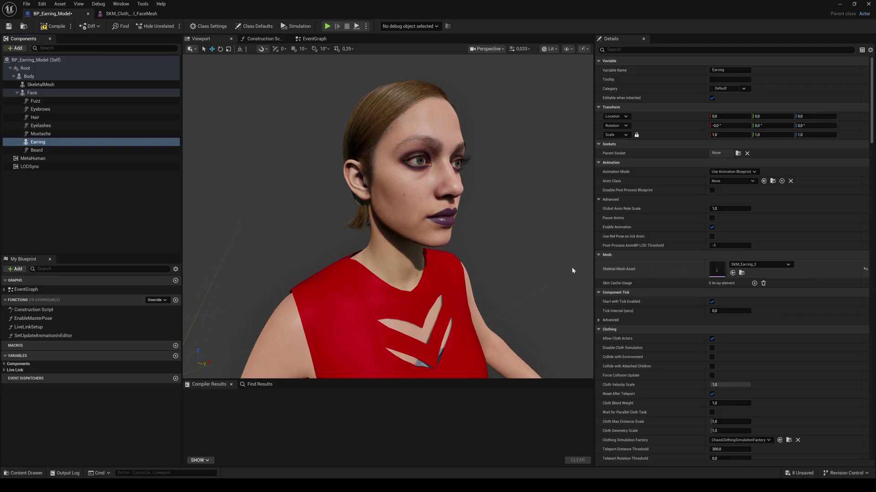
{"action": "left_click", "coordinate": [739, 155]}
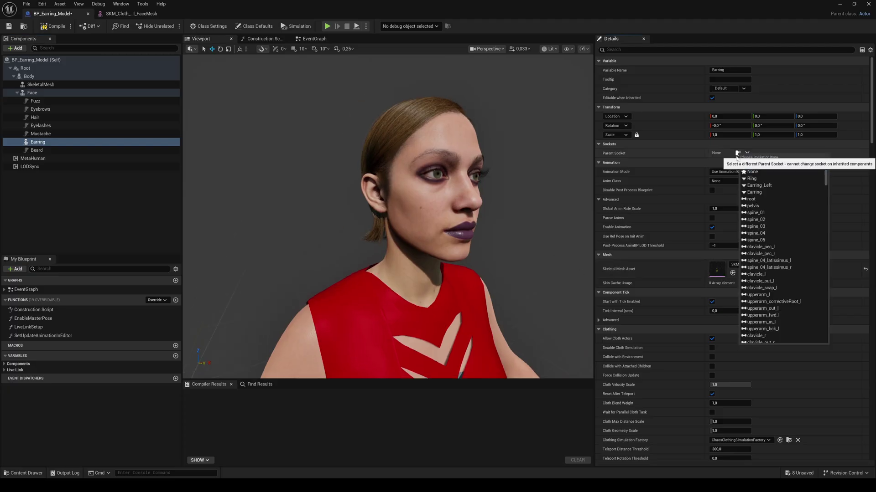
{"action": "type", "text": "ear"}
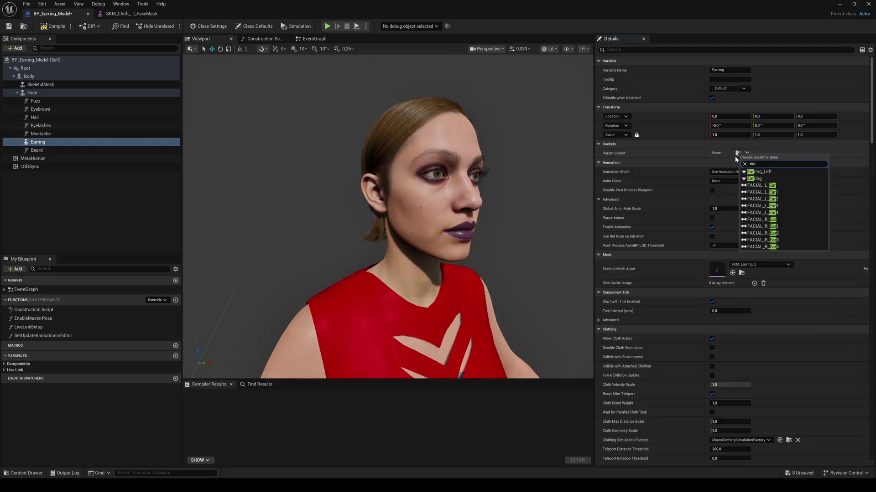
{"action": "left_click", "coordinate": [754, 178]}
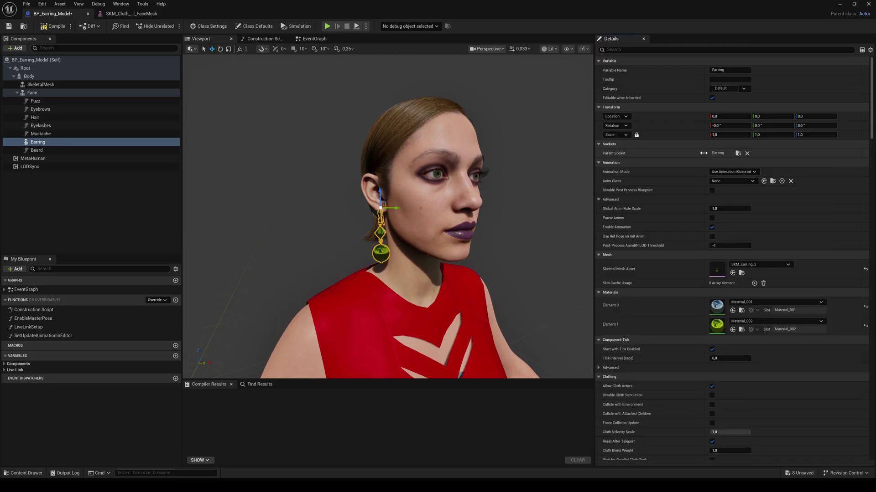
Filter Details by 'coll' and set the Earring's Collision Presets to PhysicsActor.
{"action": "type", "text": "y"}
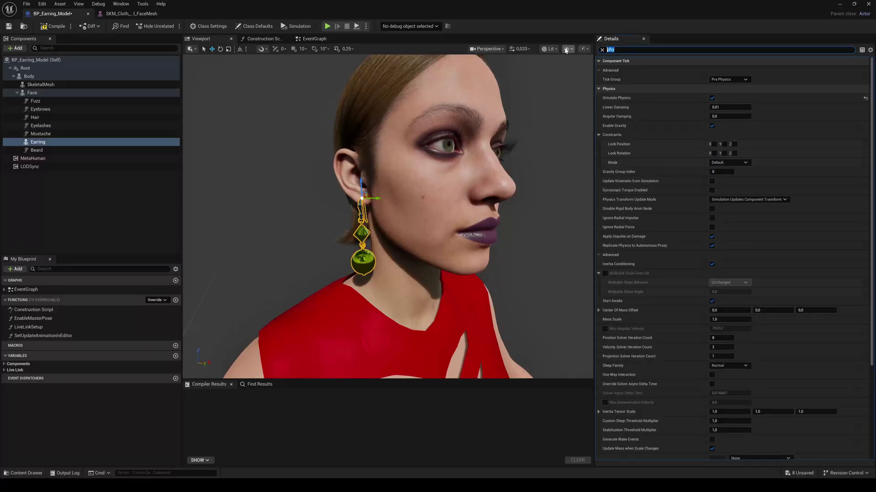
{"action": "type", "text": "coll"}
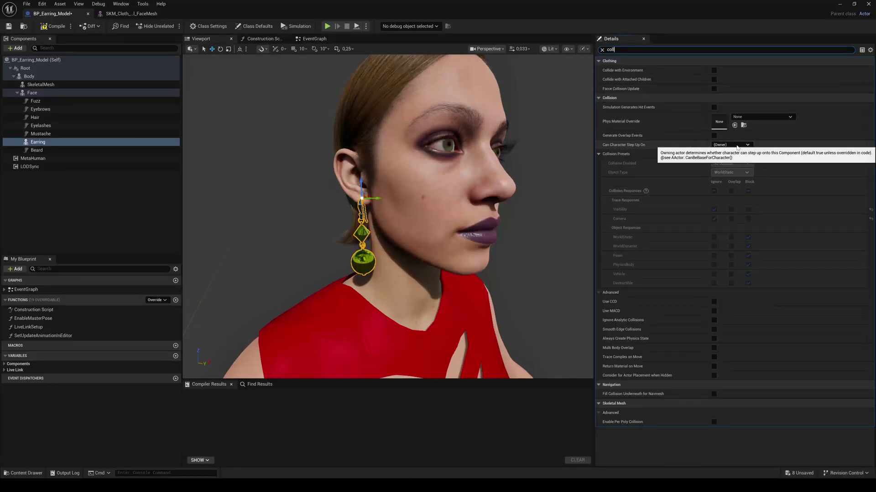
{"action": "left_click", "coordinate": [747, 155]}
{"action": "left_click", "coordinate": [775, 176]}
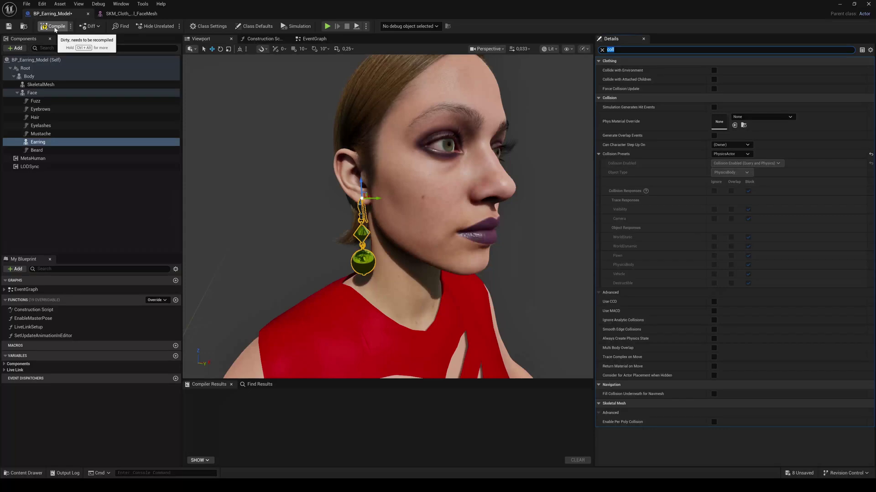
Set the Face component's Collision Presets to BlockAll and compile the blueprint.
{"action": "left_click", "coordinate": [36, 94]}
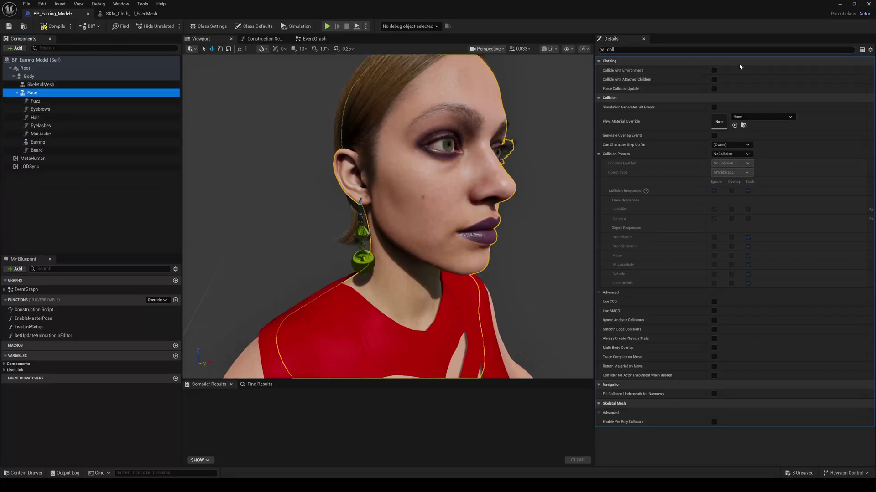
{"action": "left_click", "coordinate": [747, 154]}
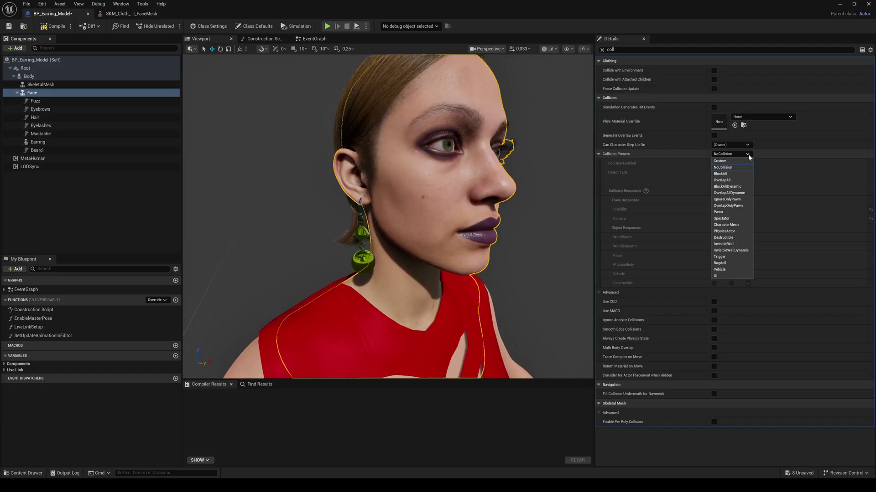
{"action": "left_click", "coordinate": [730, 174]}
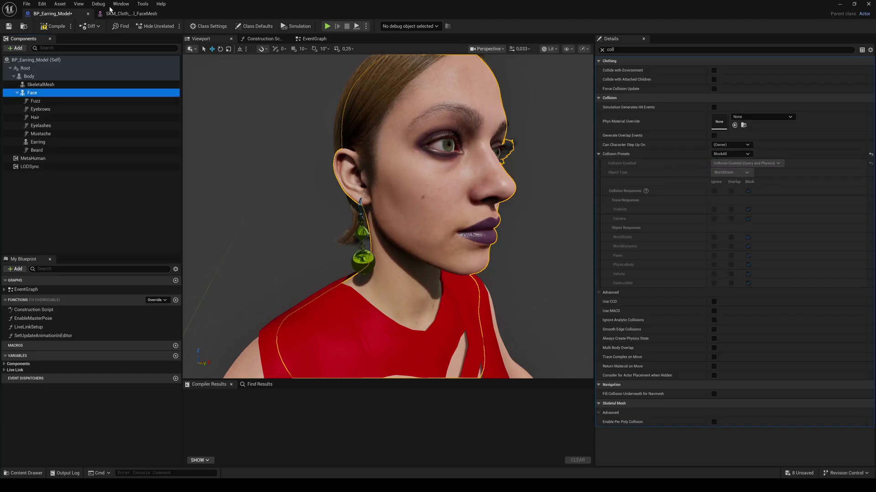
{"action": "left_click", "coordinate": [54, 26]}
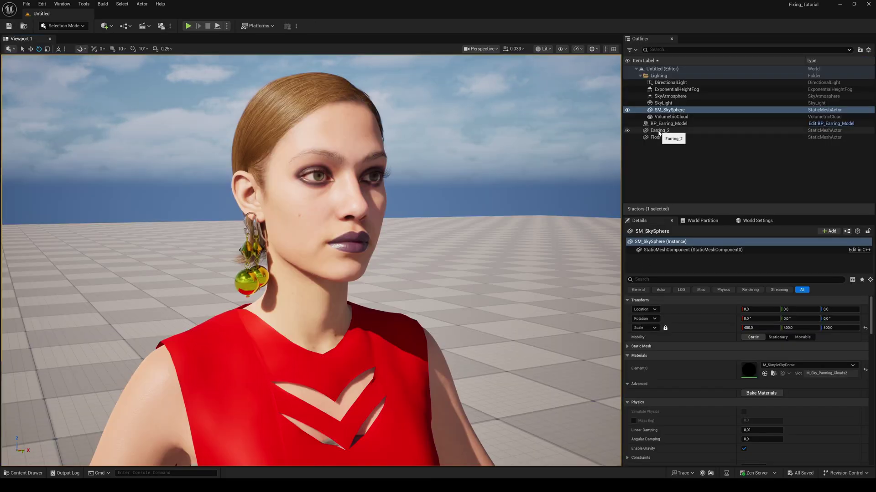
Delete the Earring_2 actor from the level and add a Level Sequence saved as test.
{"action": "left_click", "coordinate": [659, 131]}
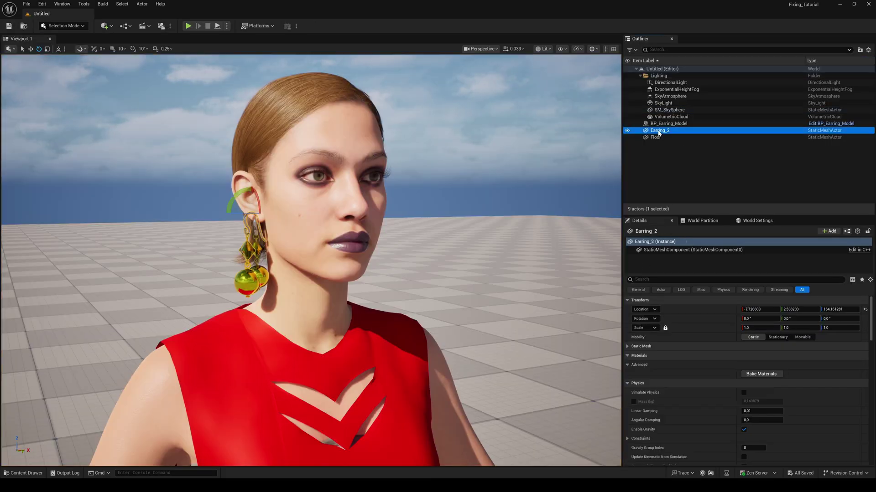
{"action": "key", "text": "Delete"}
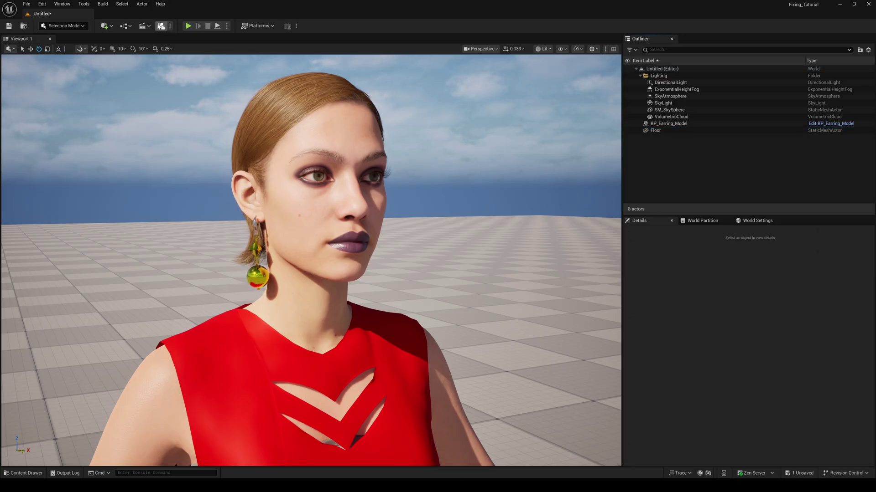
{"action": "left_click", "coordinate": [149, 26]}
{"action": "left_click", "coordinate": [169, 44]}
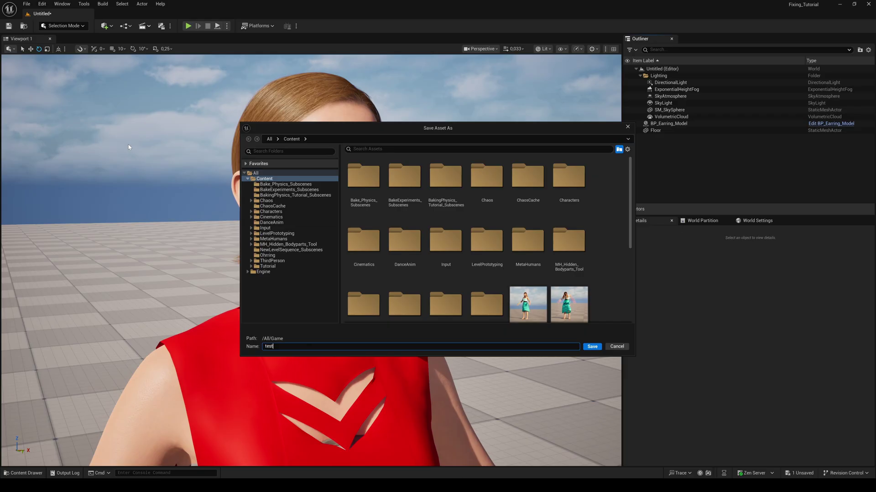
{"action": "type", "text": "test"}
{"action": "key", "text": "Return"}
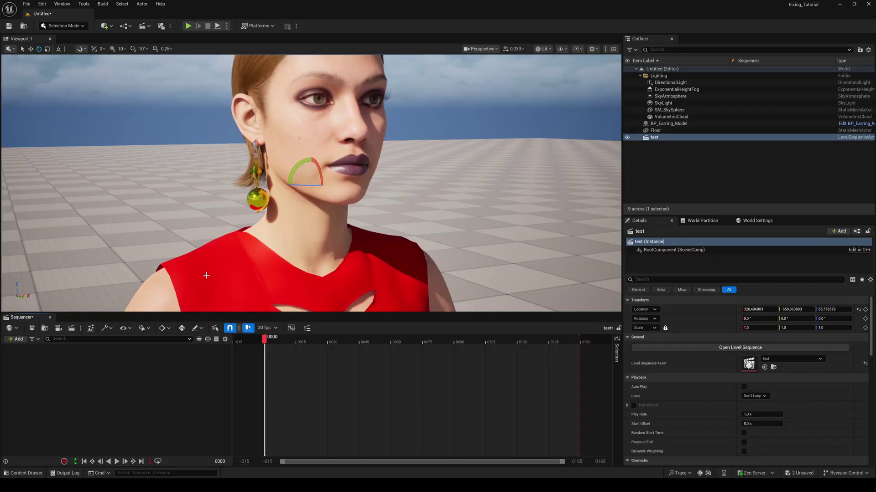
Add BP_Earring_Model to the sequence with Searching_Files_High_Anim1 on its Body animation track.
{"action": "left_click", "coordinate": [668, 124]}
{"action": "left_click_drag", "start_coordinate": [118, 371], "coordinate": [118, 372]}
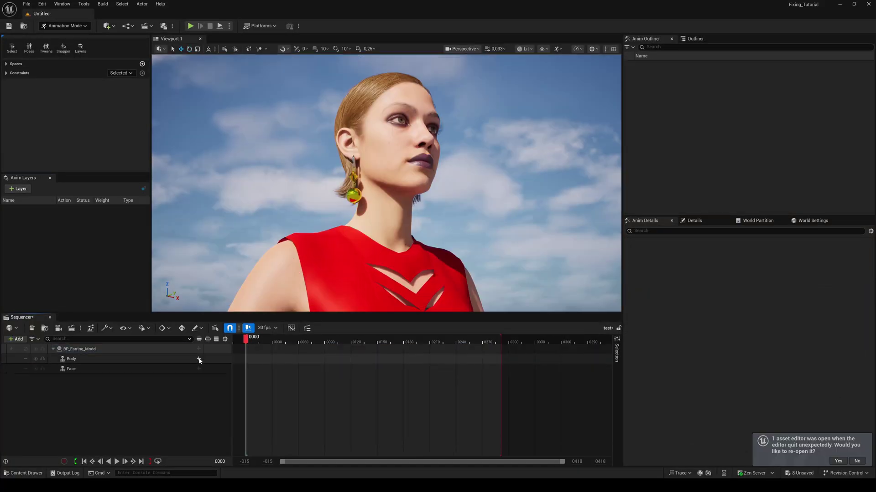
{"action": "left_click", "coordinate": [199, 359]}
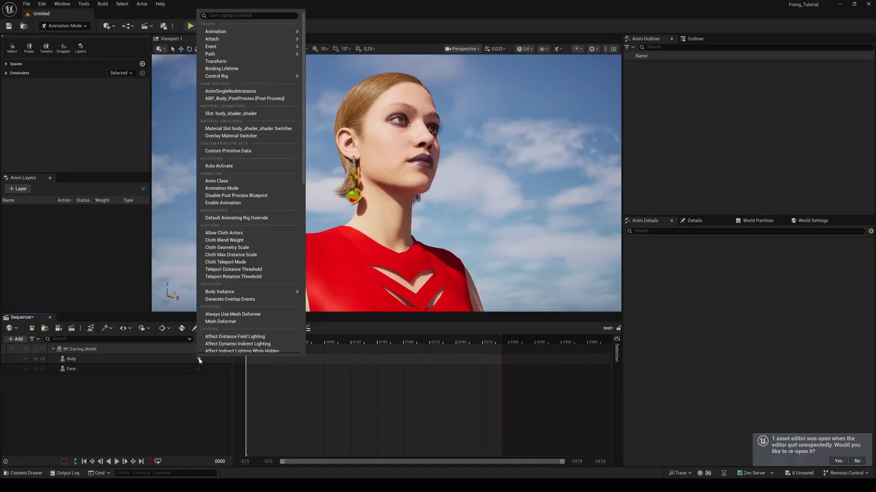
{"action": "mouse_move", "coordinate": [251, 35]}
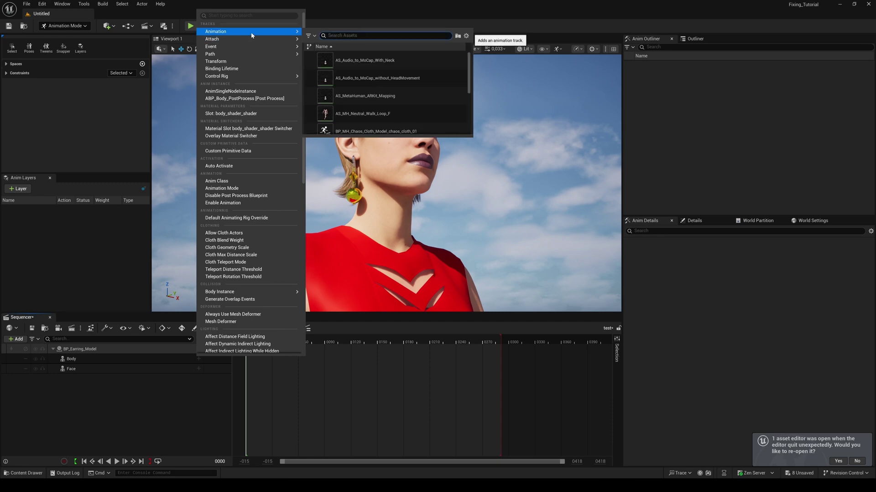
{"action": "left_click_drag", "start_coordinate": [468, 73], "coordinate": [474, 138]}
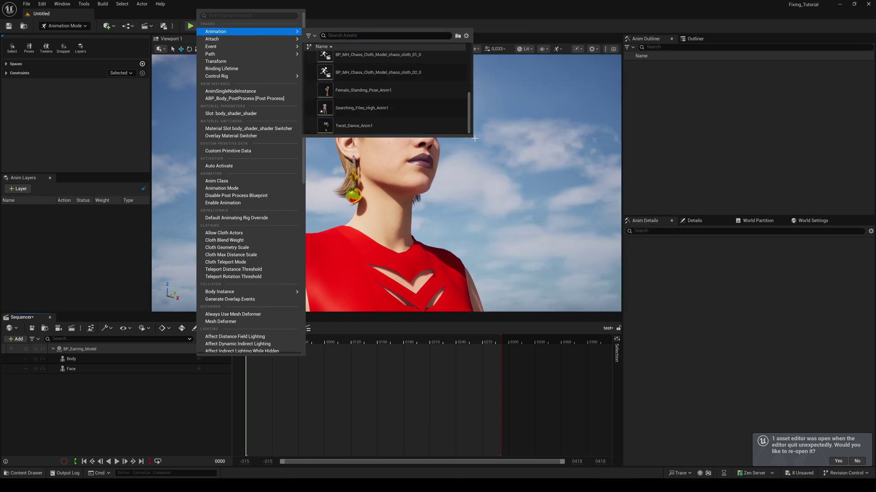
{"action": "left_click", "coordinate": [354, 108]}
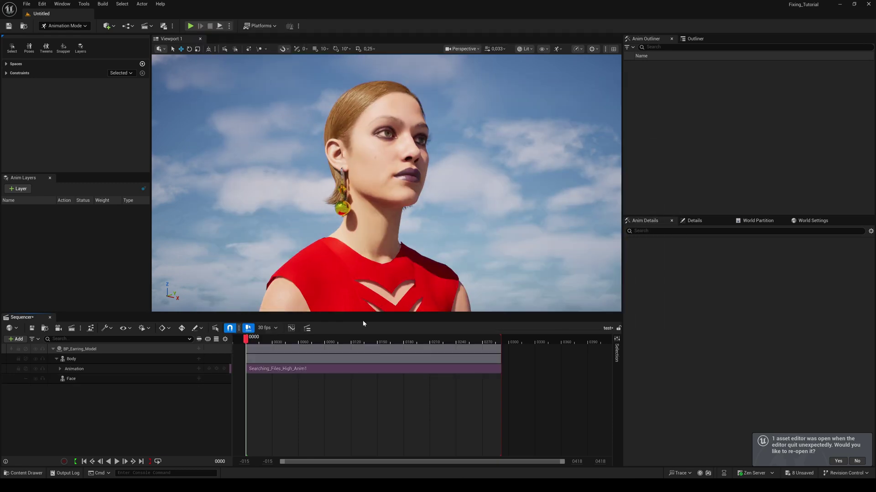
Simulate physics and play the sequence from the first frame to watch the earring swing.
{"action": "left_click_drag", "start_coordinate": [248, 345], "coordinate": [276, 343]}
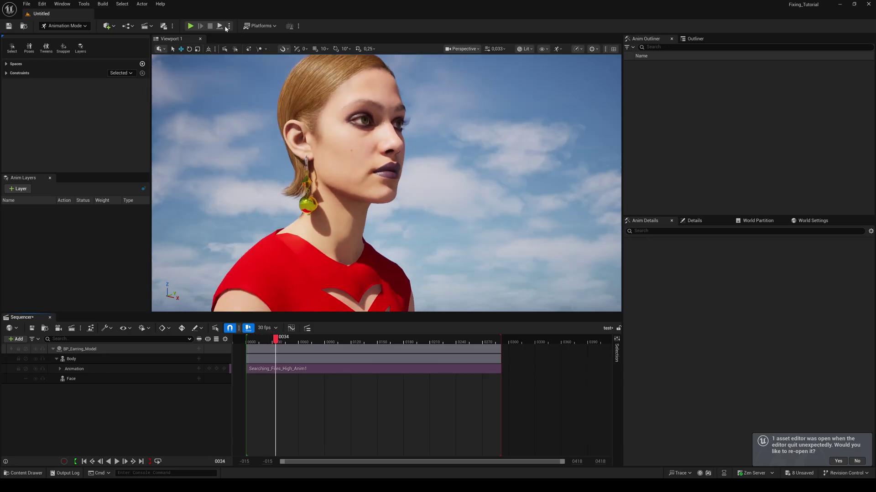
{"action": "left_click", "coordinate": [229, 26]}
{"action": "left_click", "coordinate": [255, 94]}
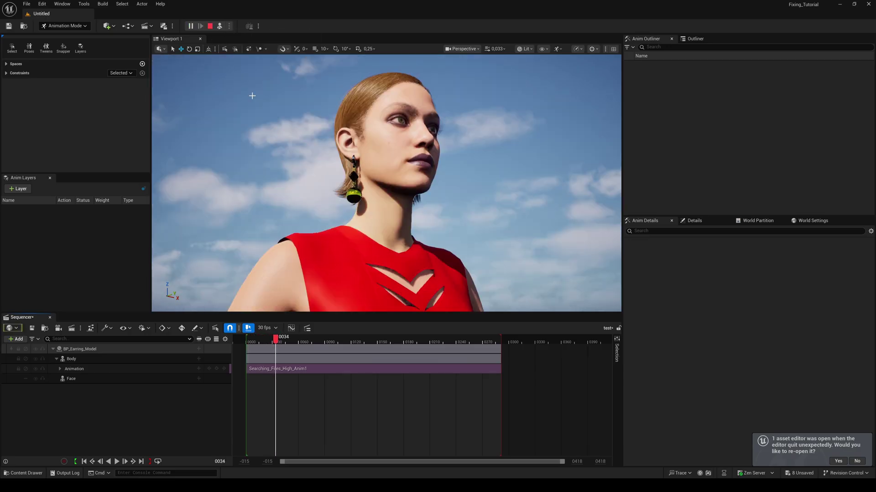
{"action": "left_click_drag", "start_coordinate": [276, 340], "coordinate": [274, 319]}
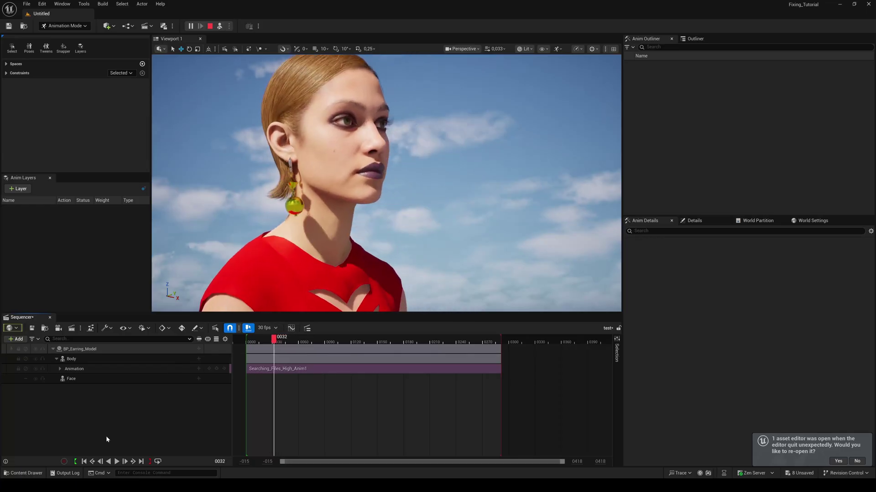
{"action": "left_click", "coordinate": [84, 461]}
{"action": "left_click", "coordinate": [117, 462]}
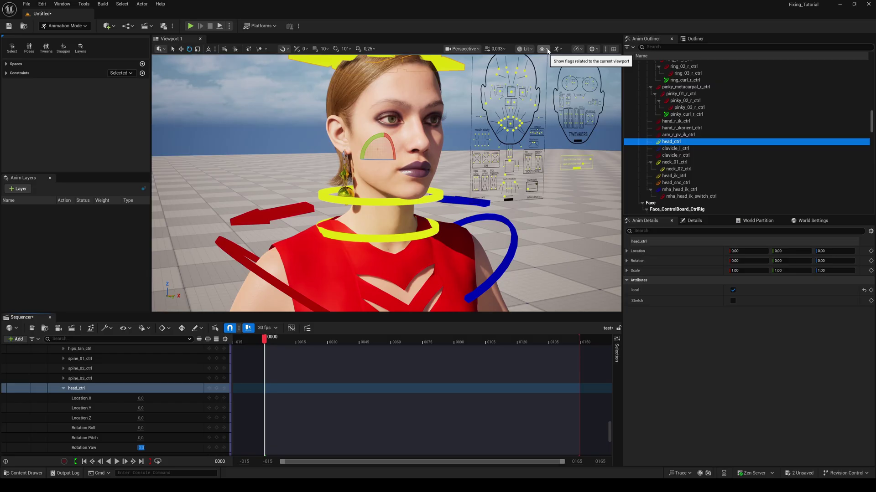
{"action": "left_click", "coordinate": [547, 50]}
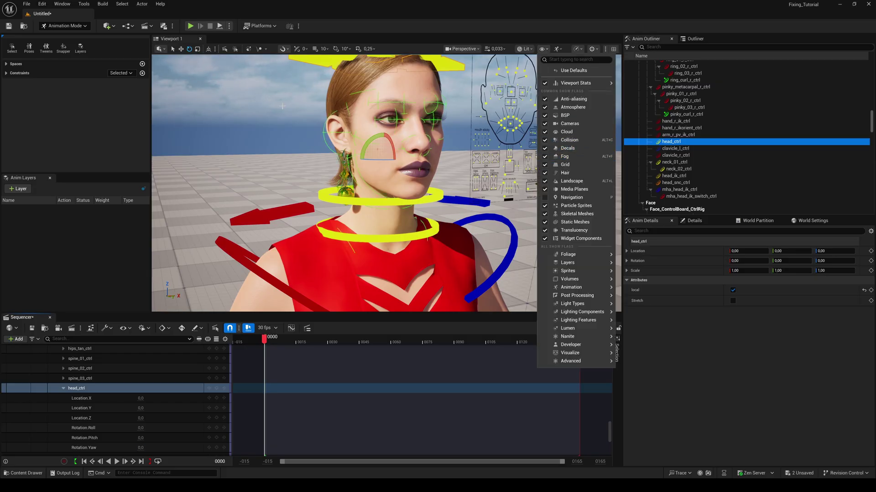
Start a Play-in-Editor session to run the level.
{"action": "key", "text": "alt+p"}
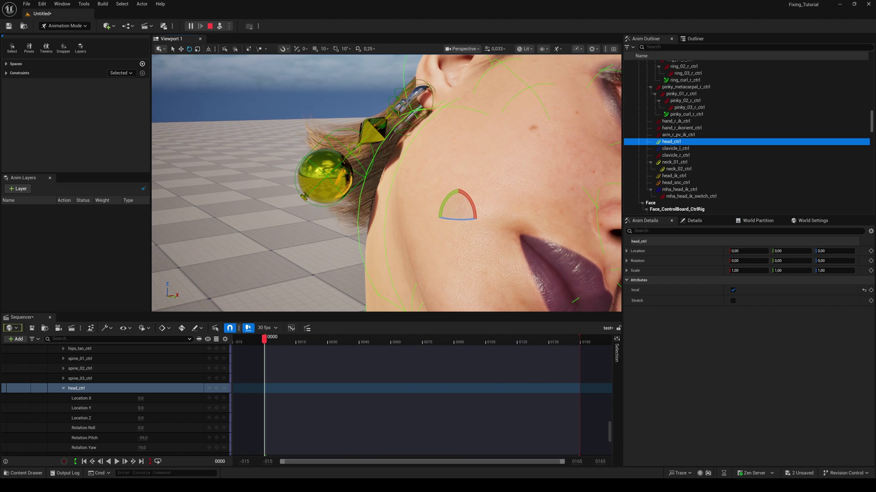